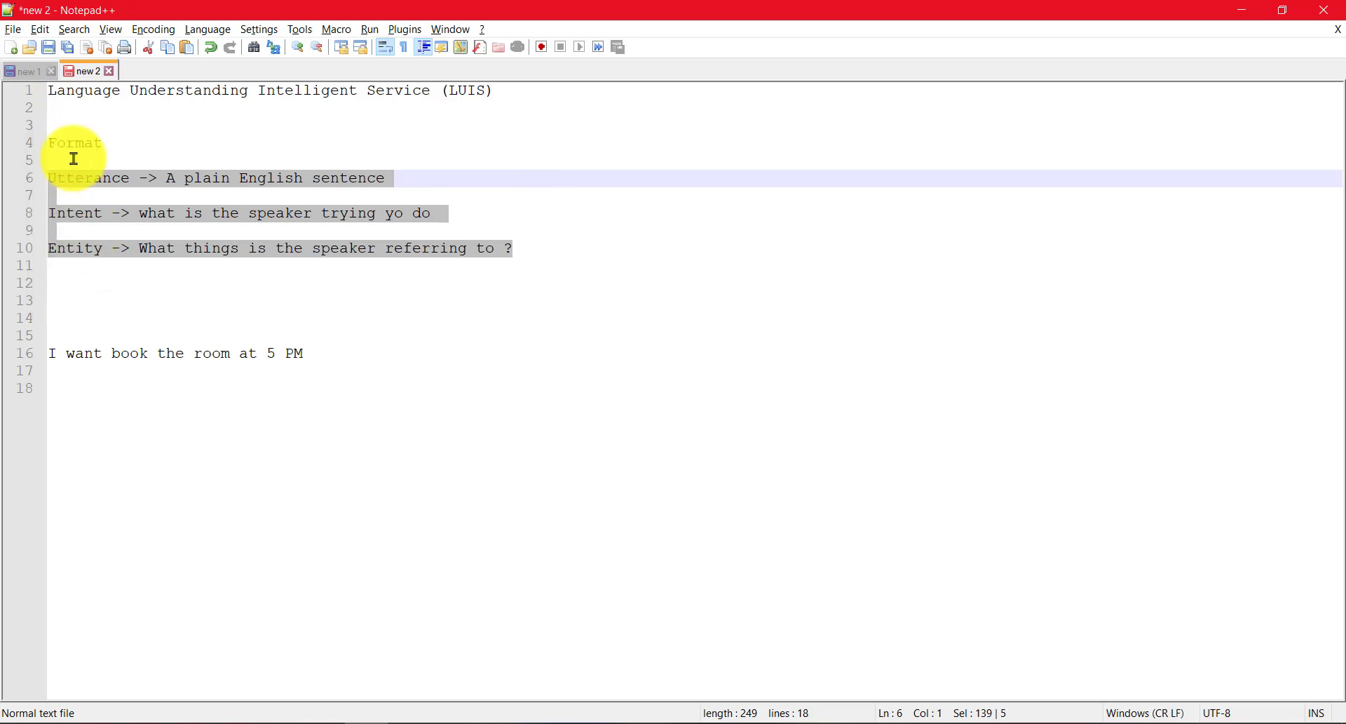
pyautogui.moveTo(49, 93); pyautogui.dragTo(523, 87)
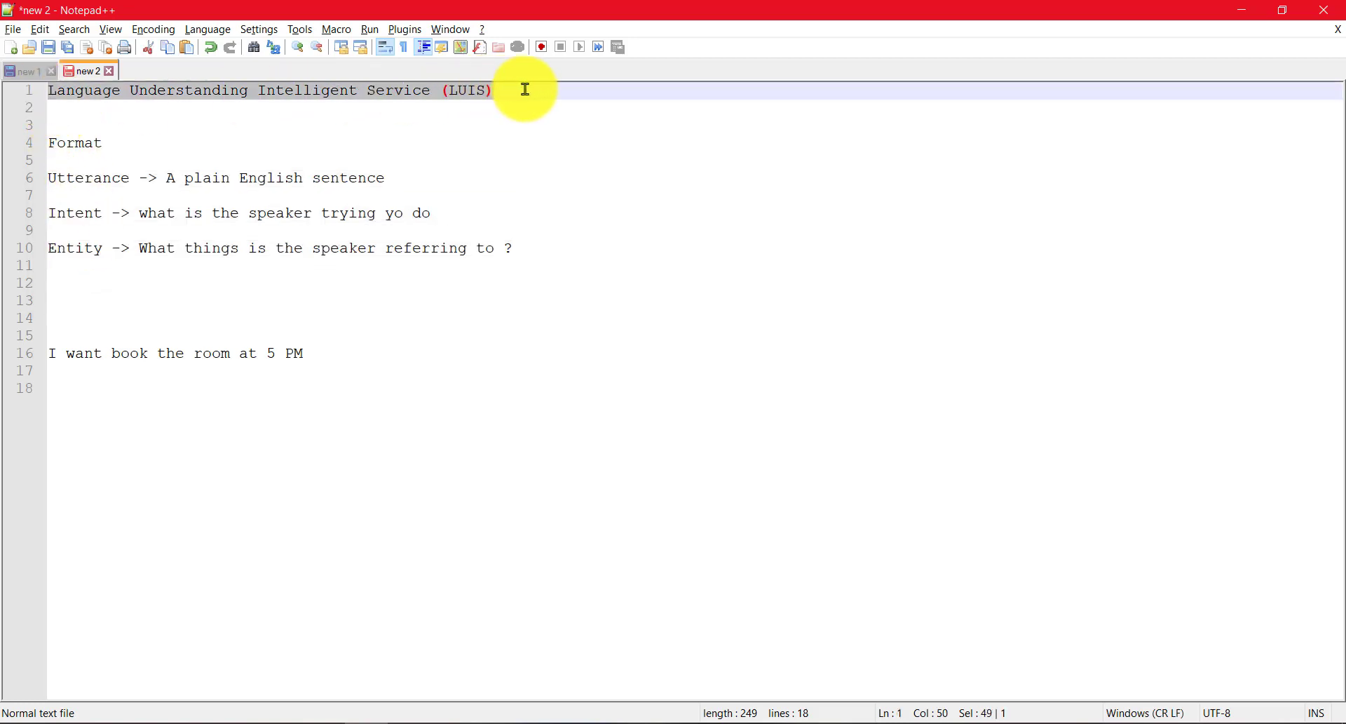
pyautogui.click(511, 249)
pyautogui.moveTo(513, 248); pyautogui.dragTo(46, 182)
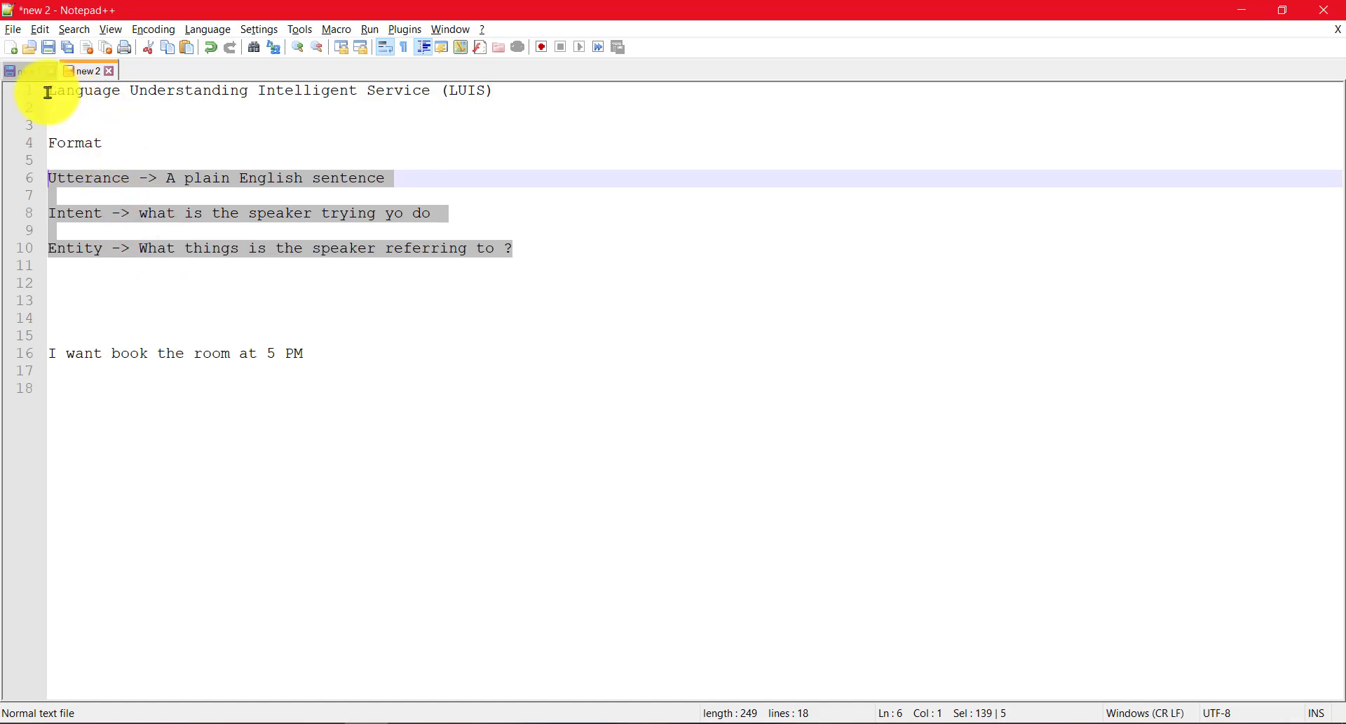
pyautogui.moveTo(48, 92); pyautogui.dragTo(526, 85)
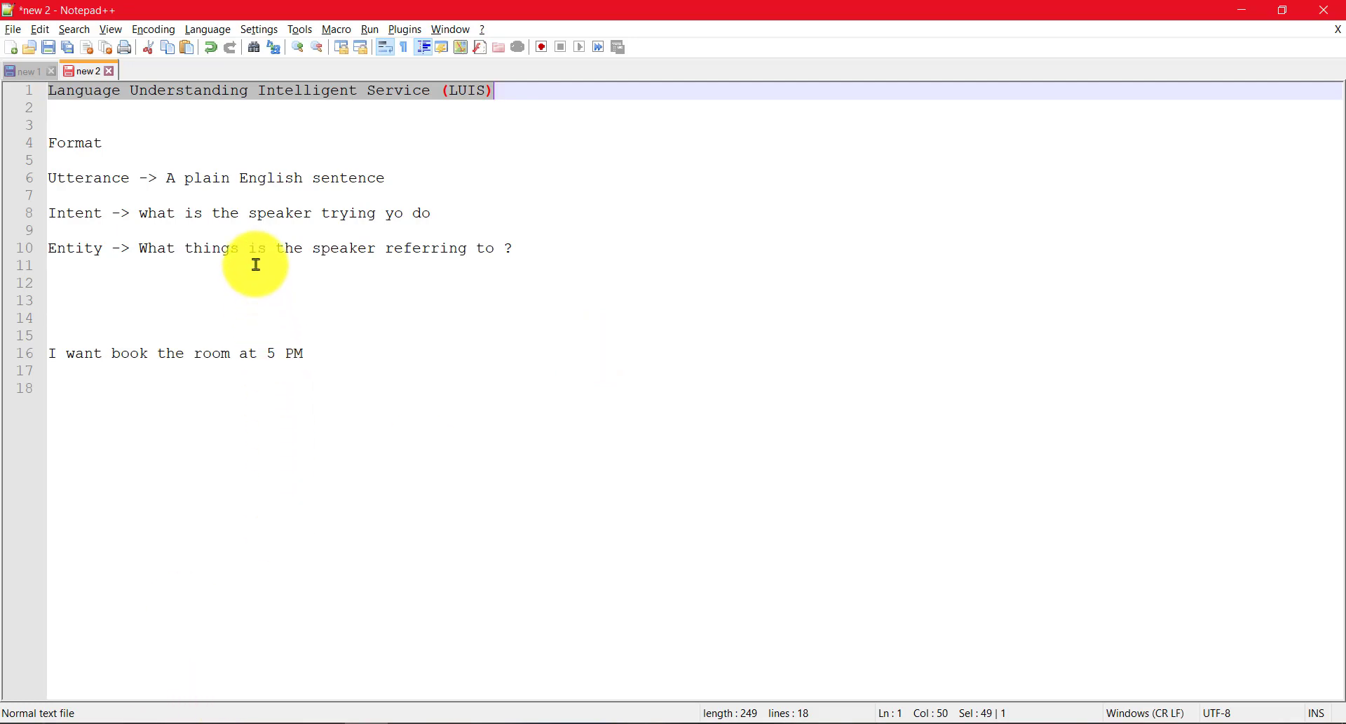
pyautogui.click(324, 667)
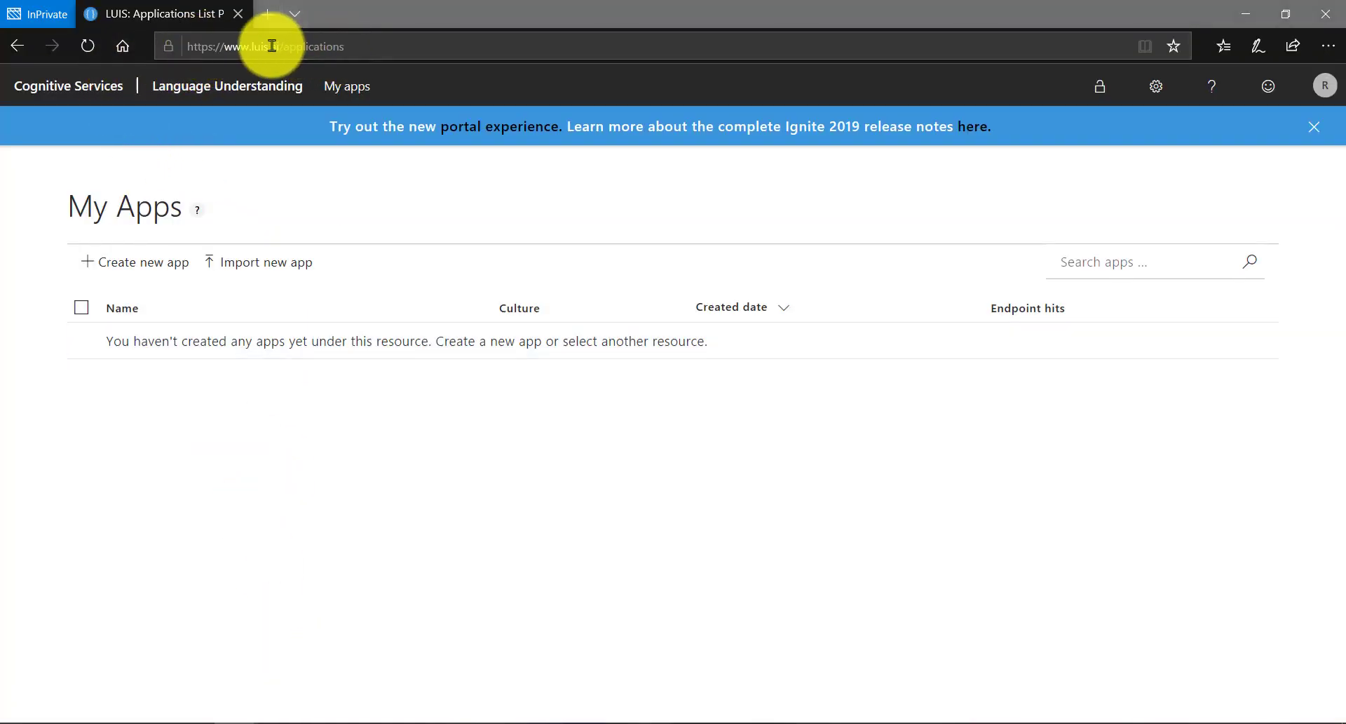
pyautogui.moveTo(280, 47); pyautogui.dragTo(164, 28)
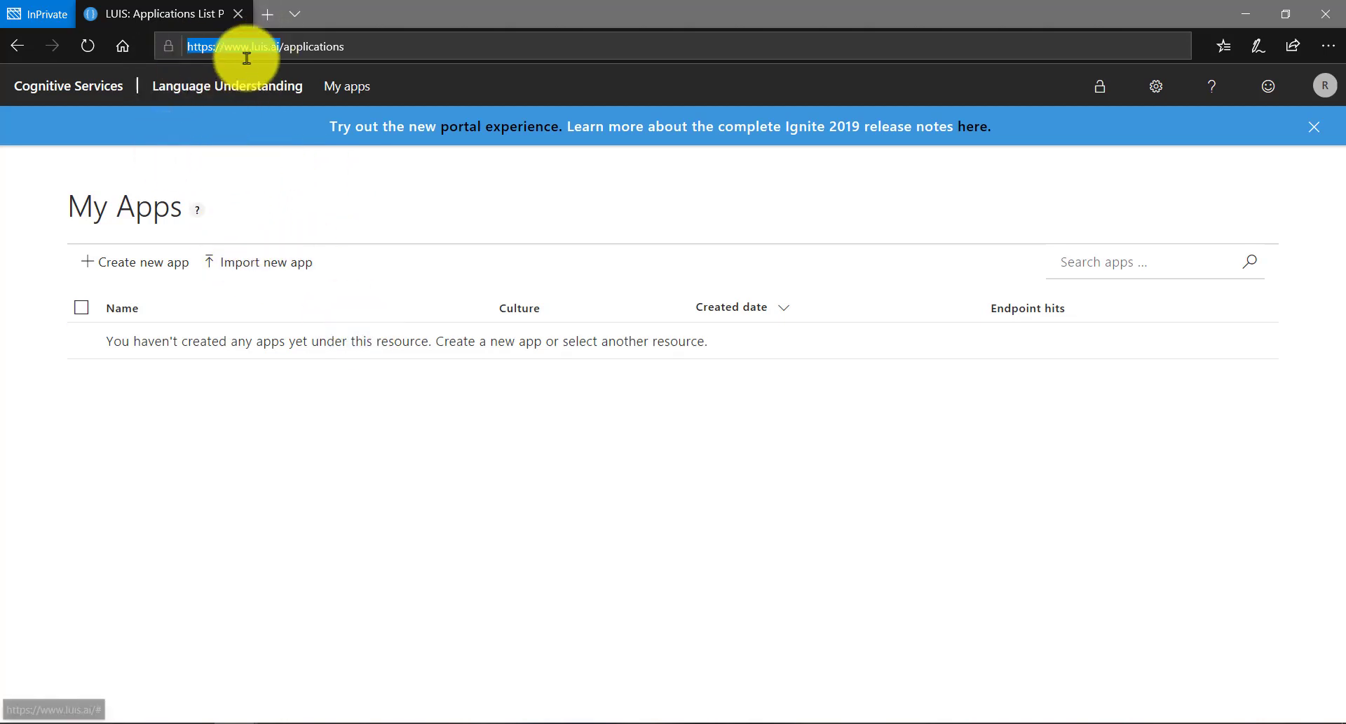
pyautogui.click(216, 445)
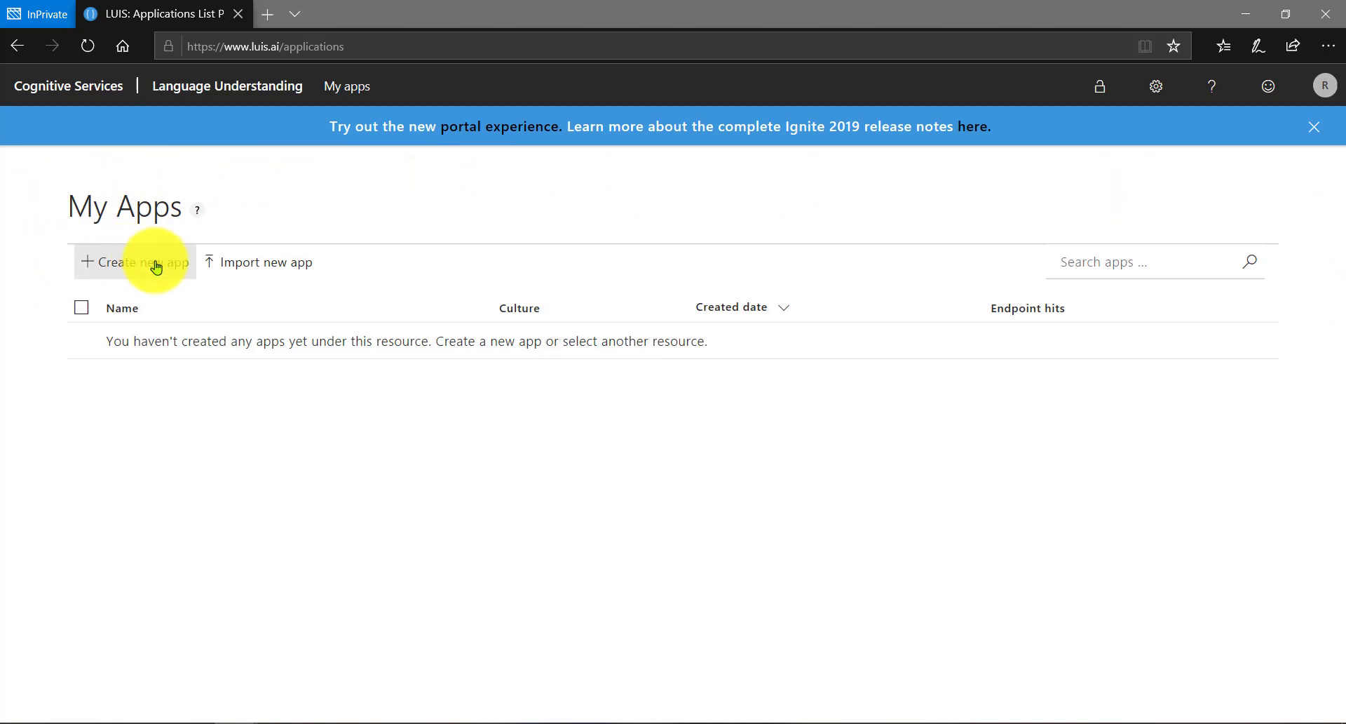
pyautogui.click(251, 271)
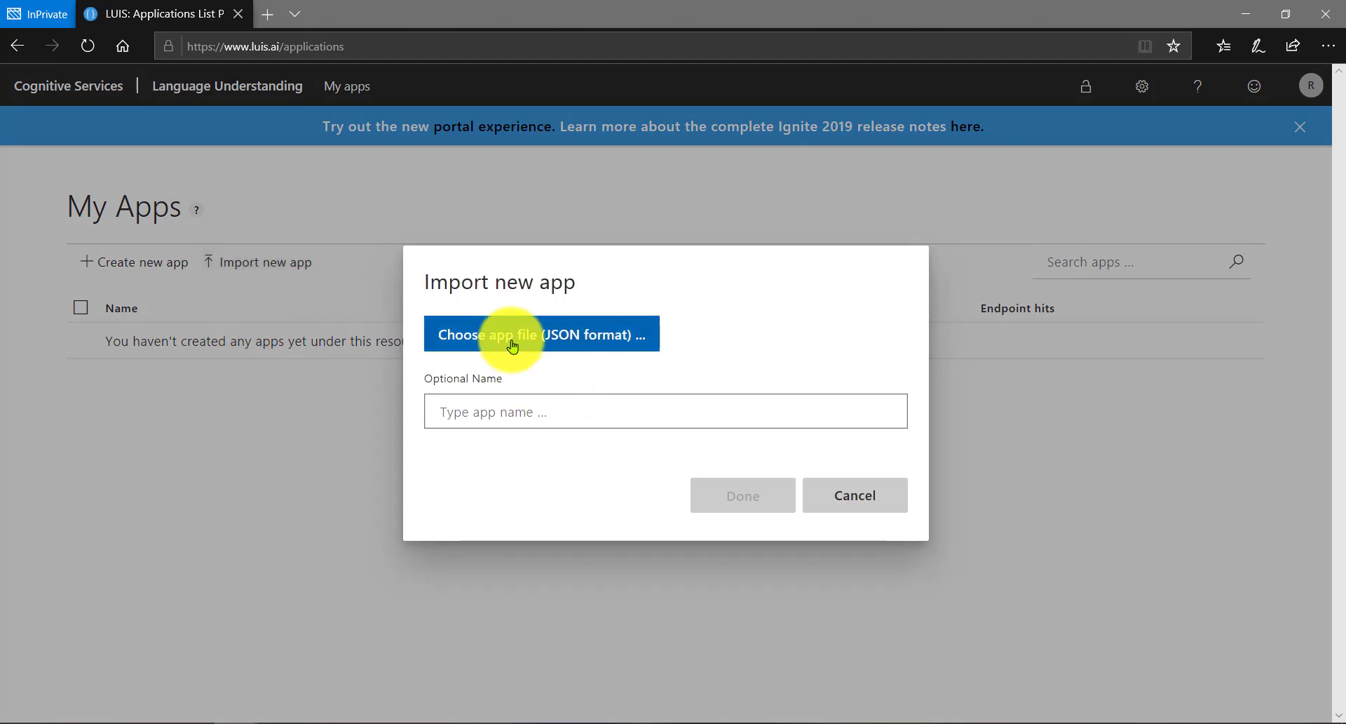
pyautogui.click(511, 338)
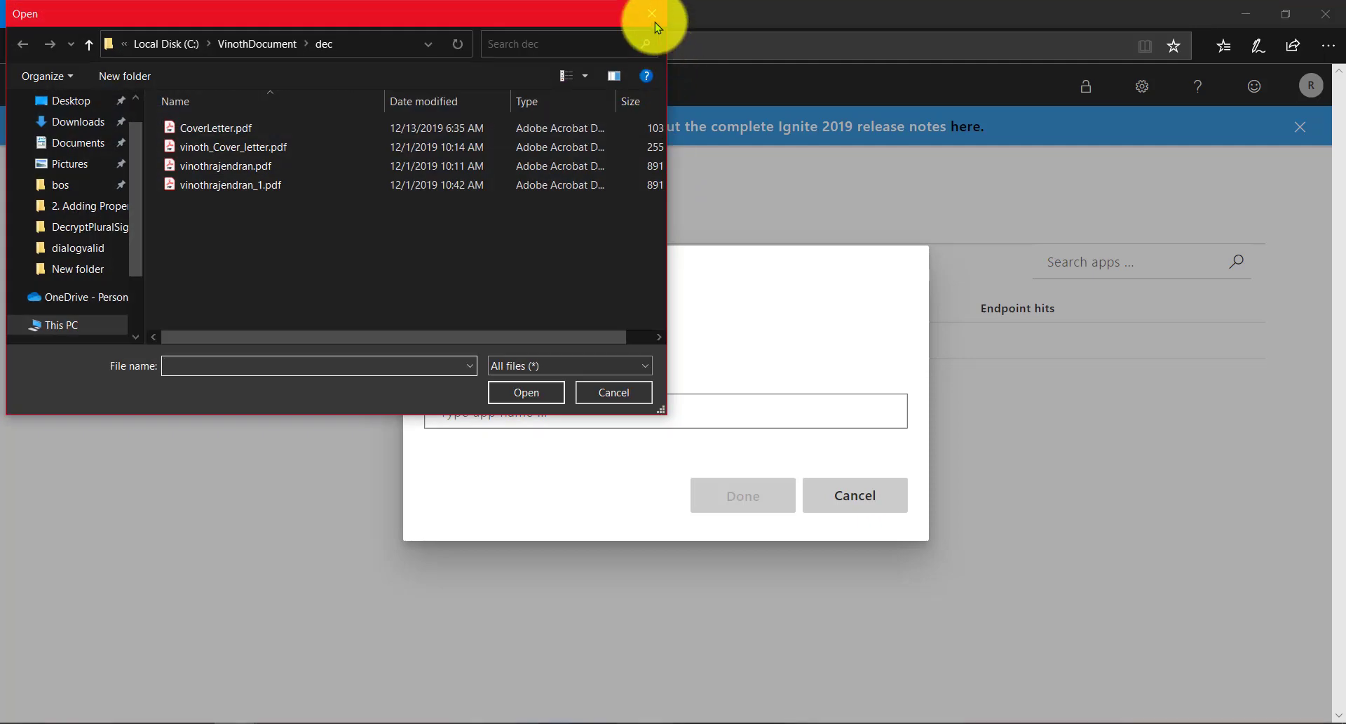
pyautogui.click(655, 22)
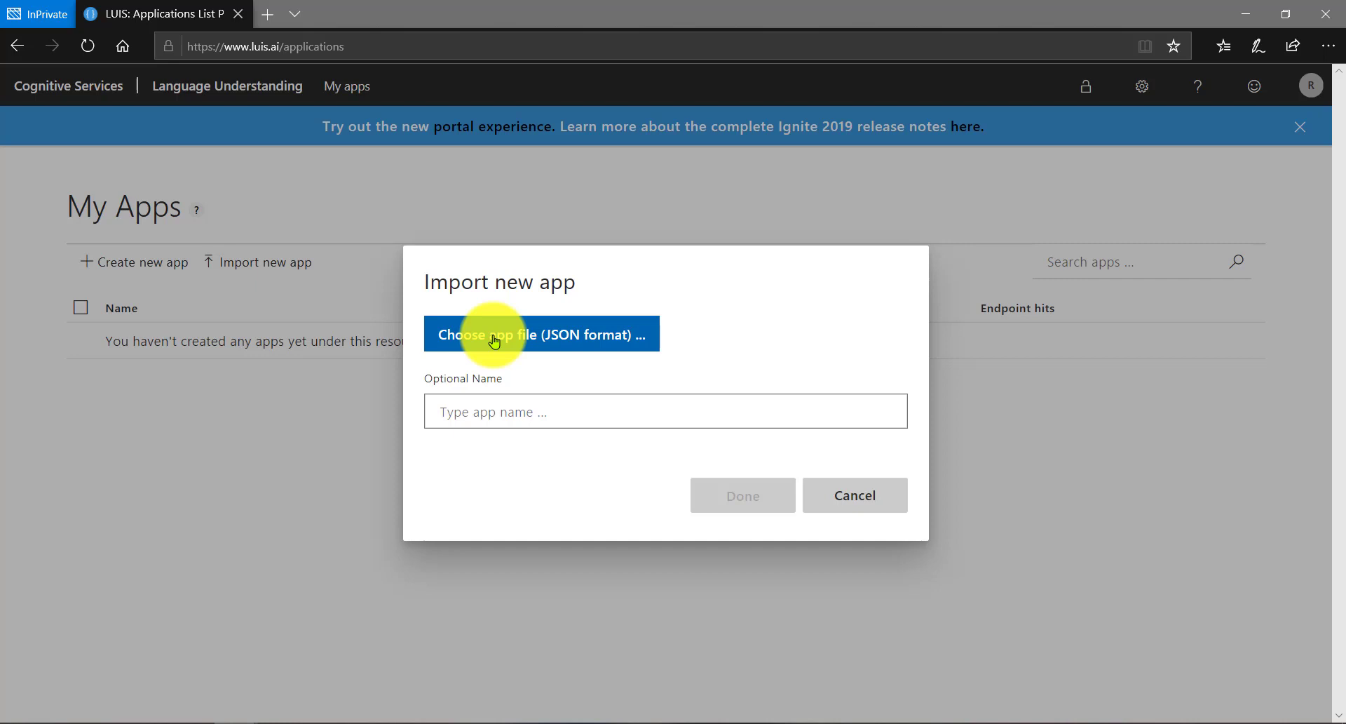
pyautogui.click(890, 495)
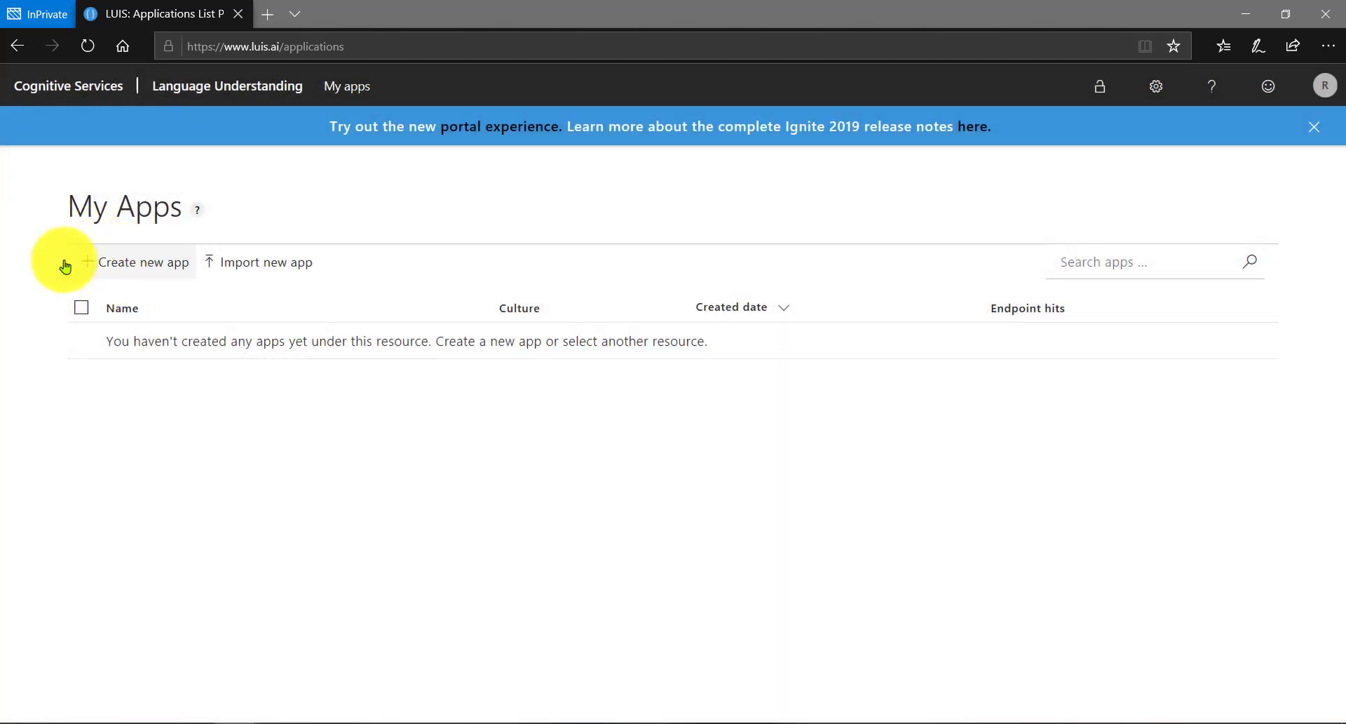
# Step: Start a new LUIS app named Booking with English as its culture
pyautogui.click(132, 270)
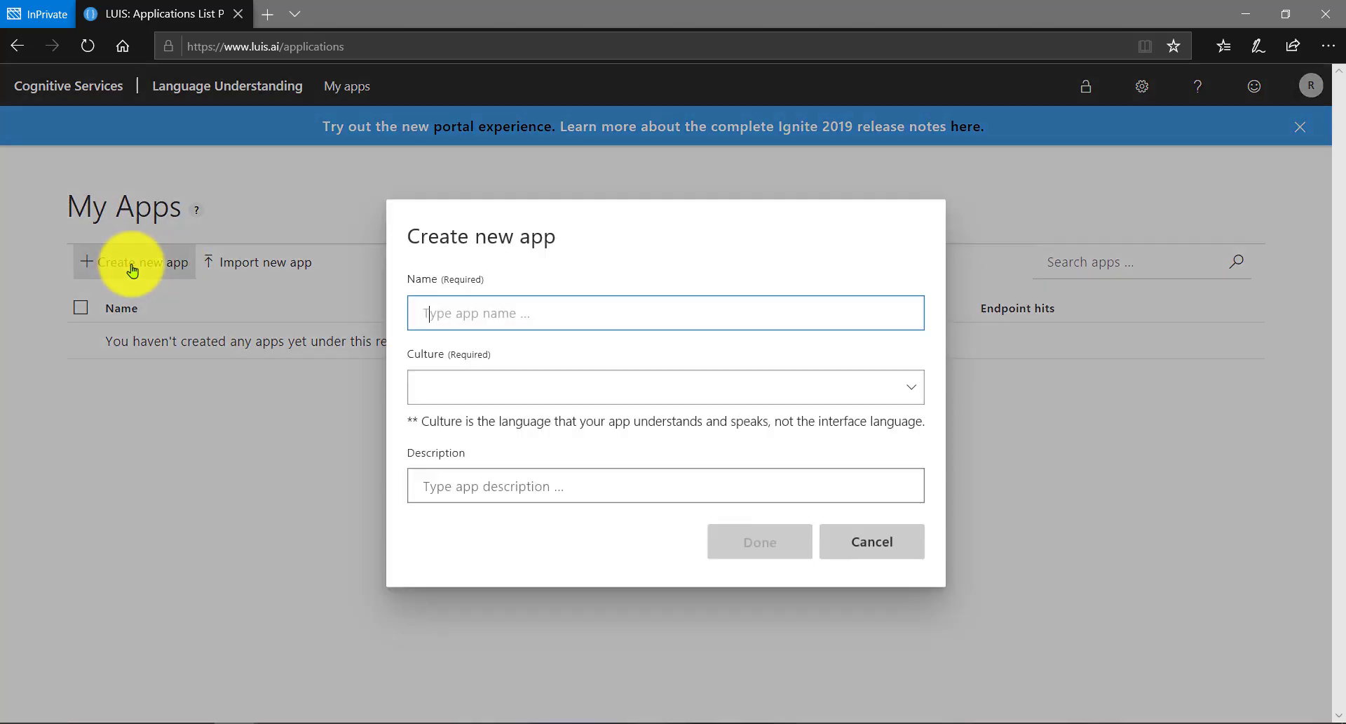
pyautogui.click(491, 313)
pyautogui.write('REs')
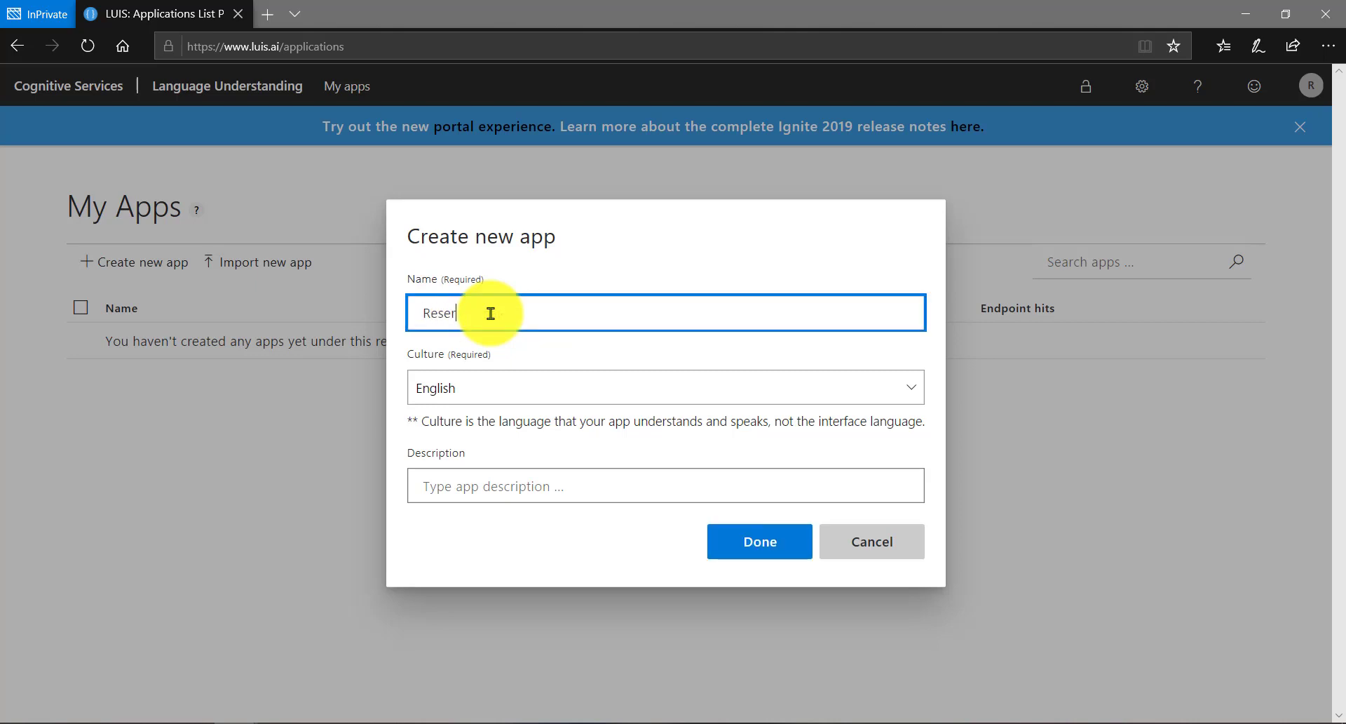
pyautogui.press('BackSpace')
pyautogui.press('BackSpace')
pyautogui.press('BackSpace')
pyautogui.press('BackSpace')
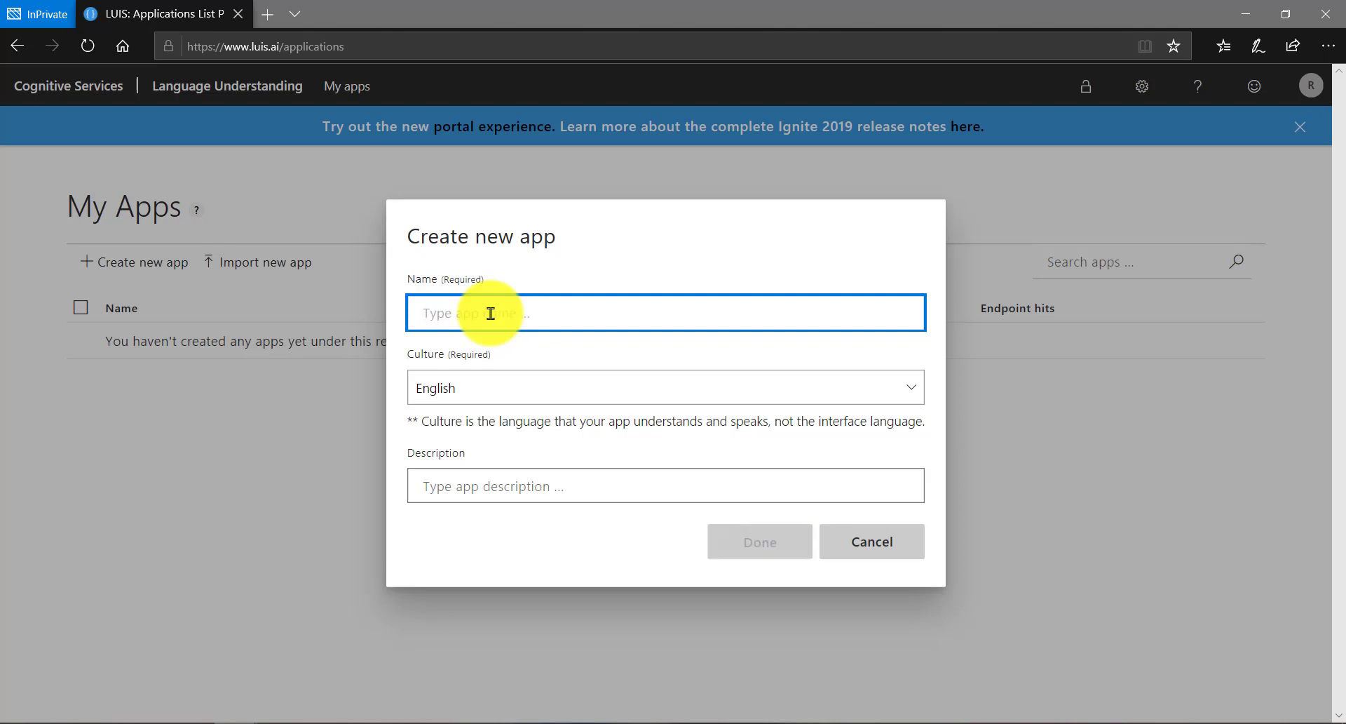
pyautogui.write('Booking')
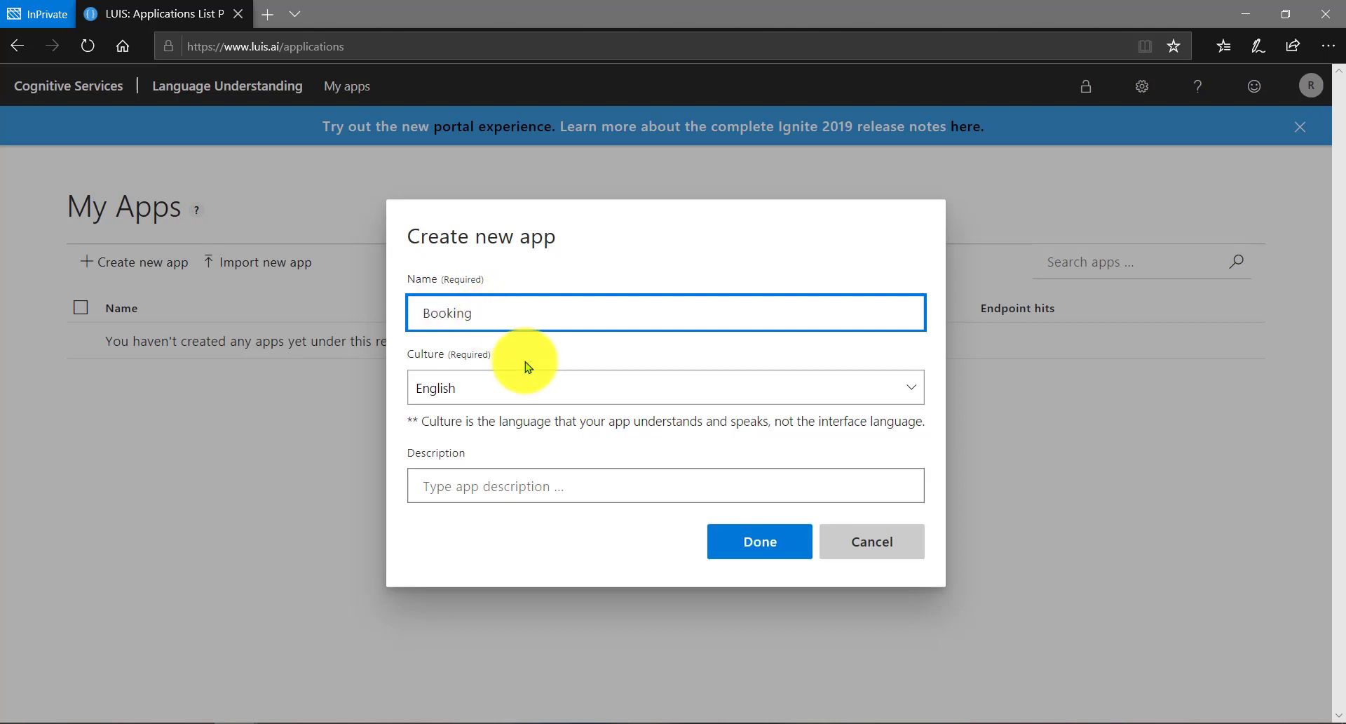
pyautogui.click(535, 388)
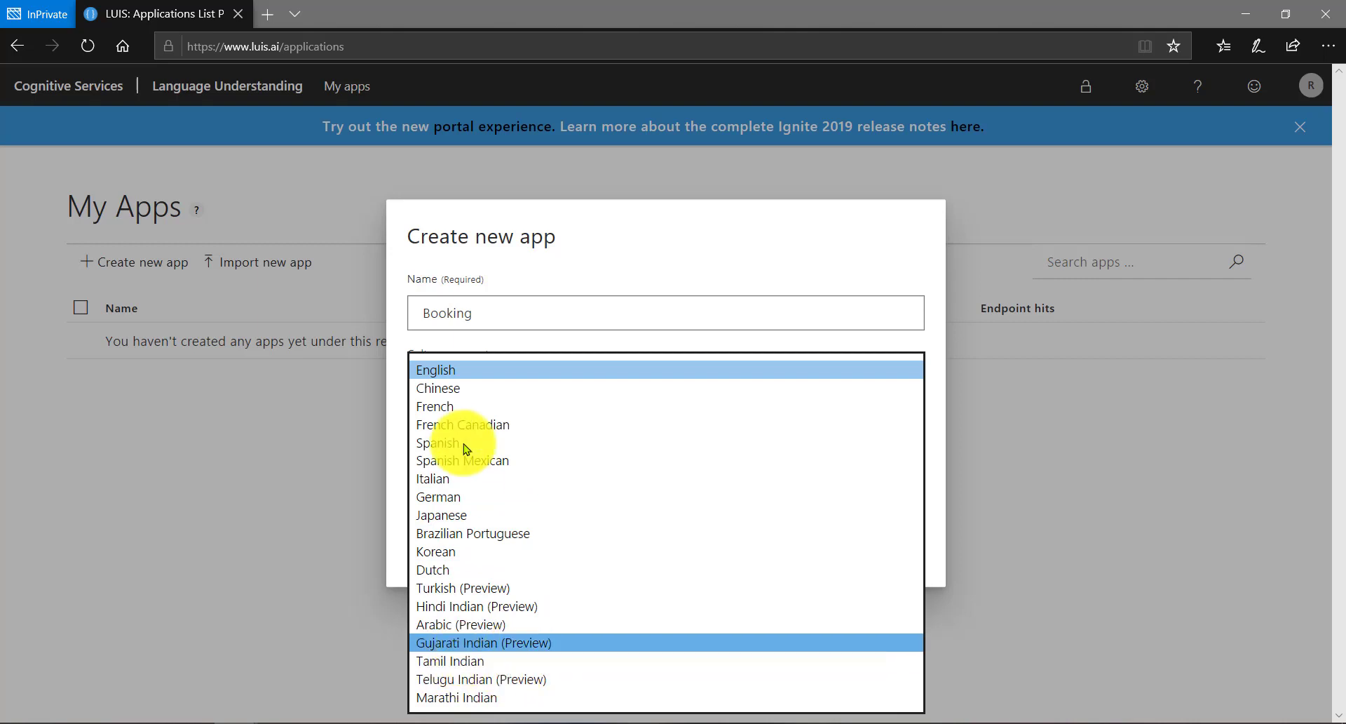
pyautogui.click(478, 377)
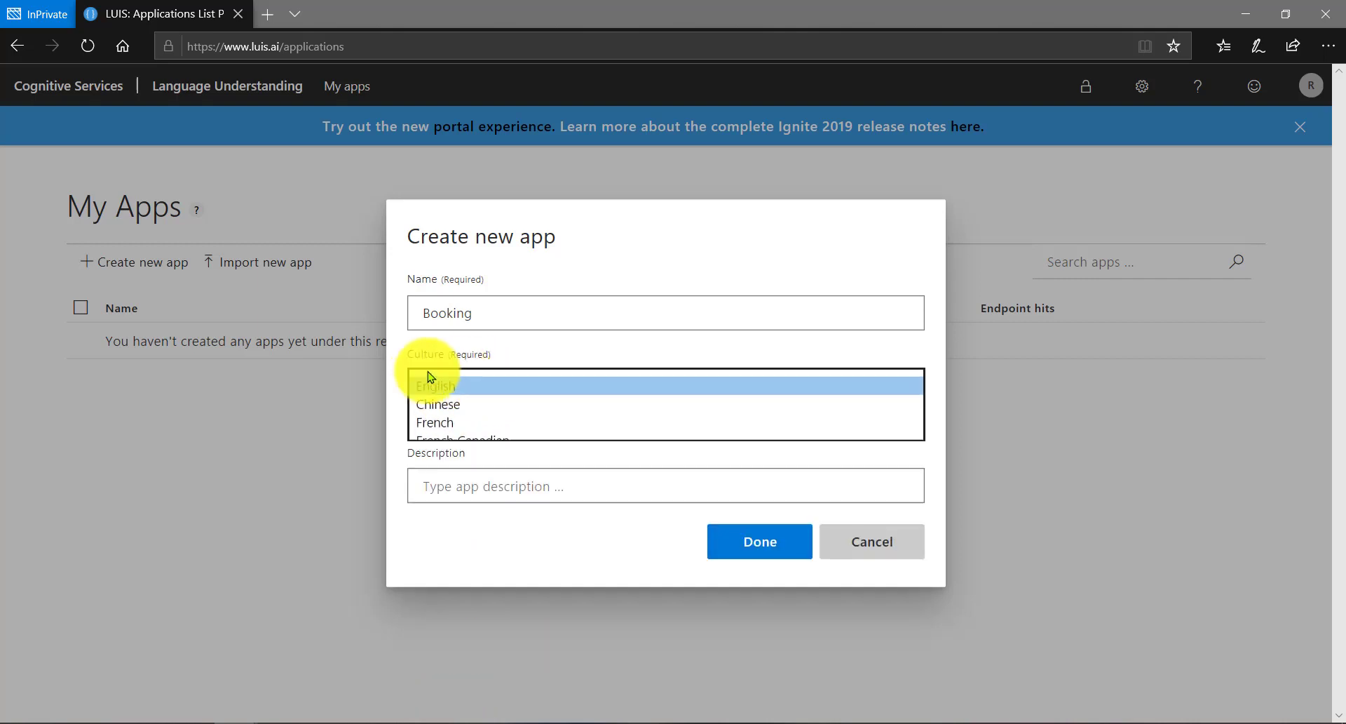
# Step: Enter "Booking the table" as the app description and create the app
pyautogui.click(483, 477)
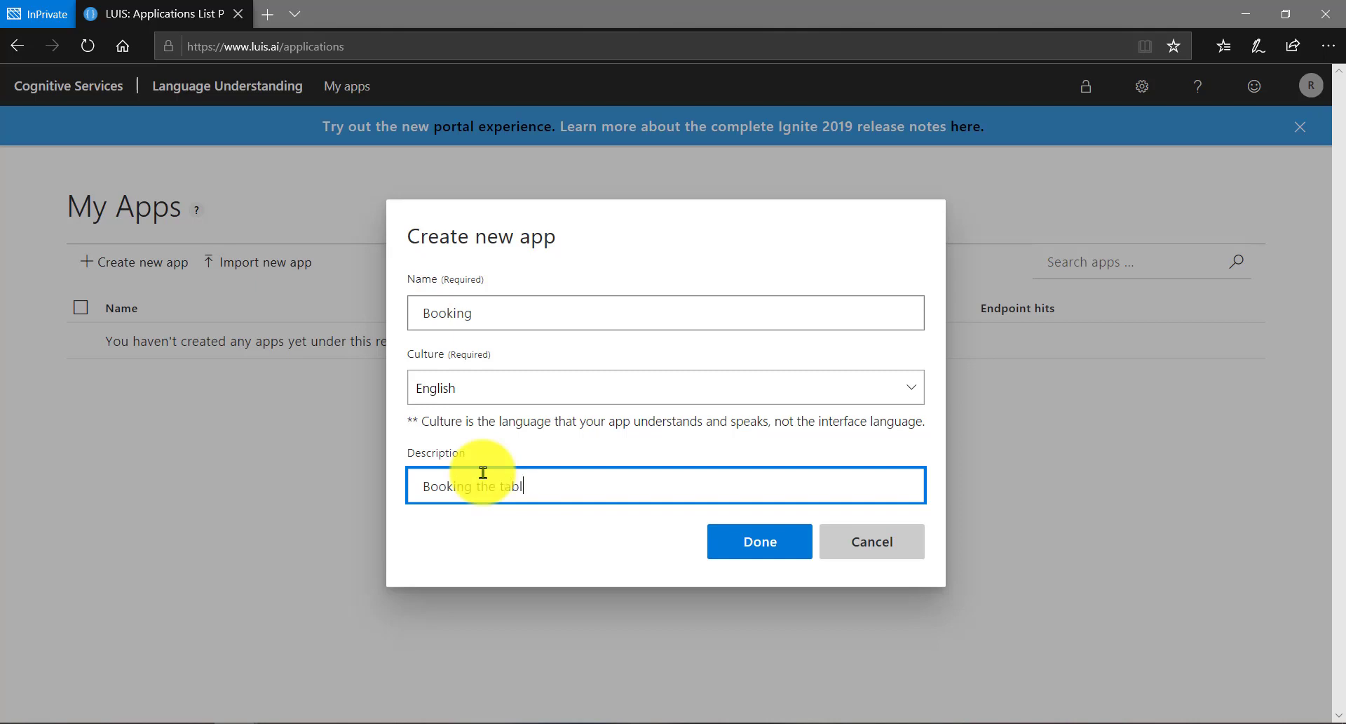
pyautogui.write('e')
pyautogui.click(777, 556)
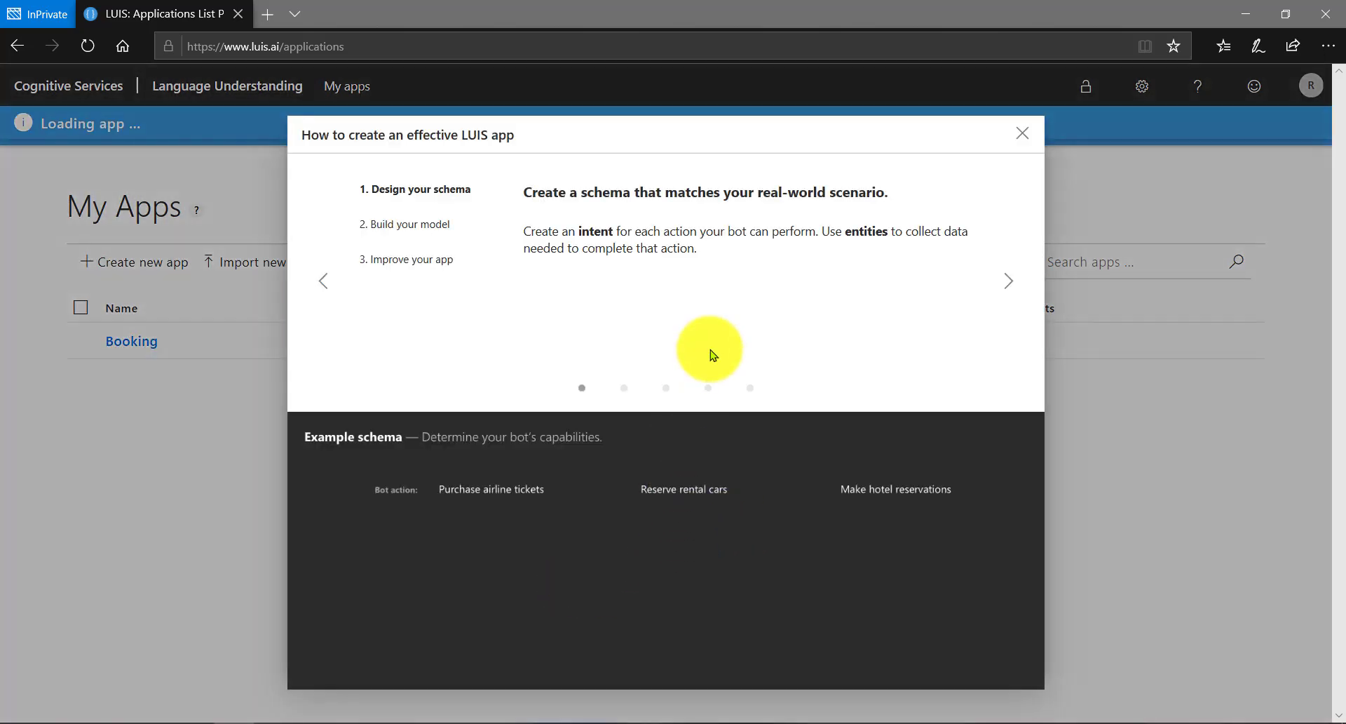
# Step: Dismiss the guide on creating an effective LUIS app and look over the Booking app's dashboard
pyautogui.doubleClick(1007, 287)
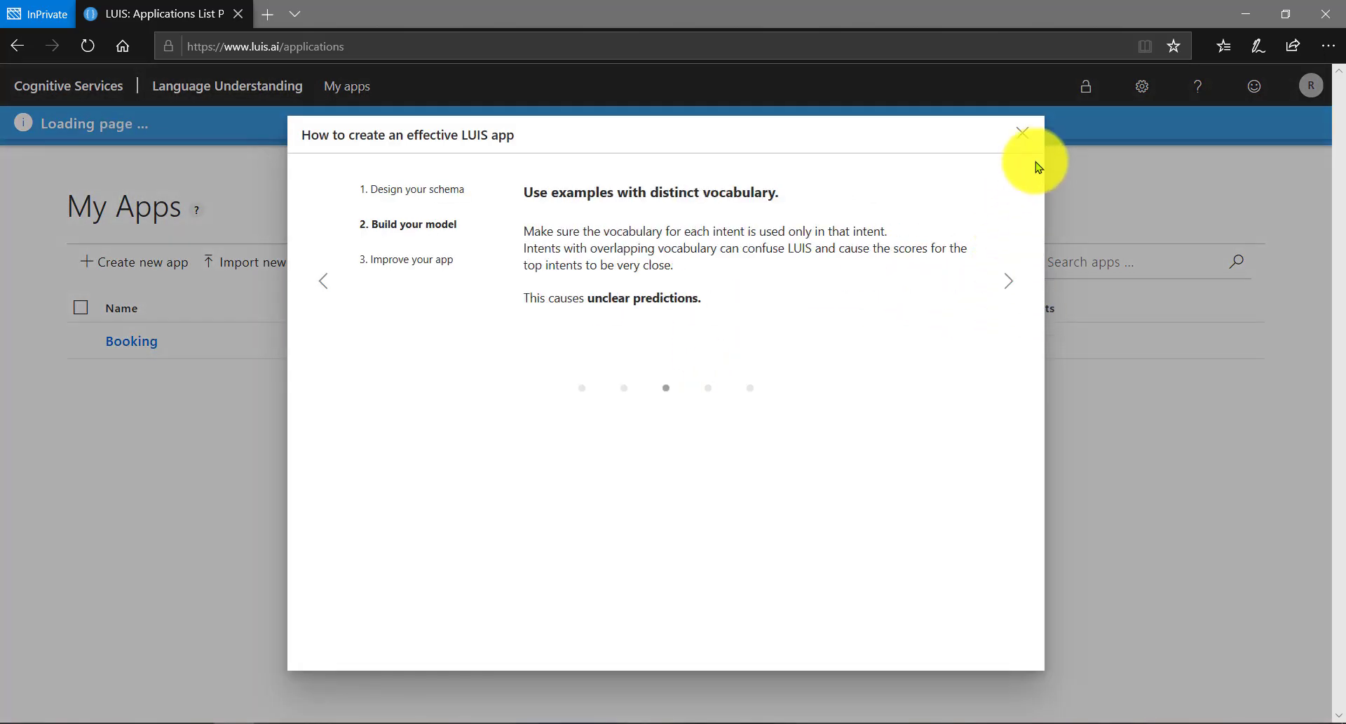
pyautogui.click(1021, 139)
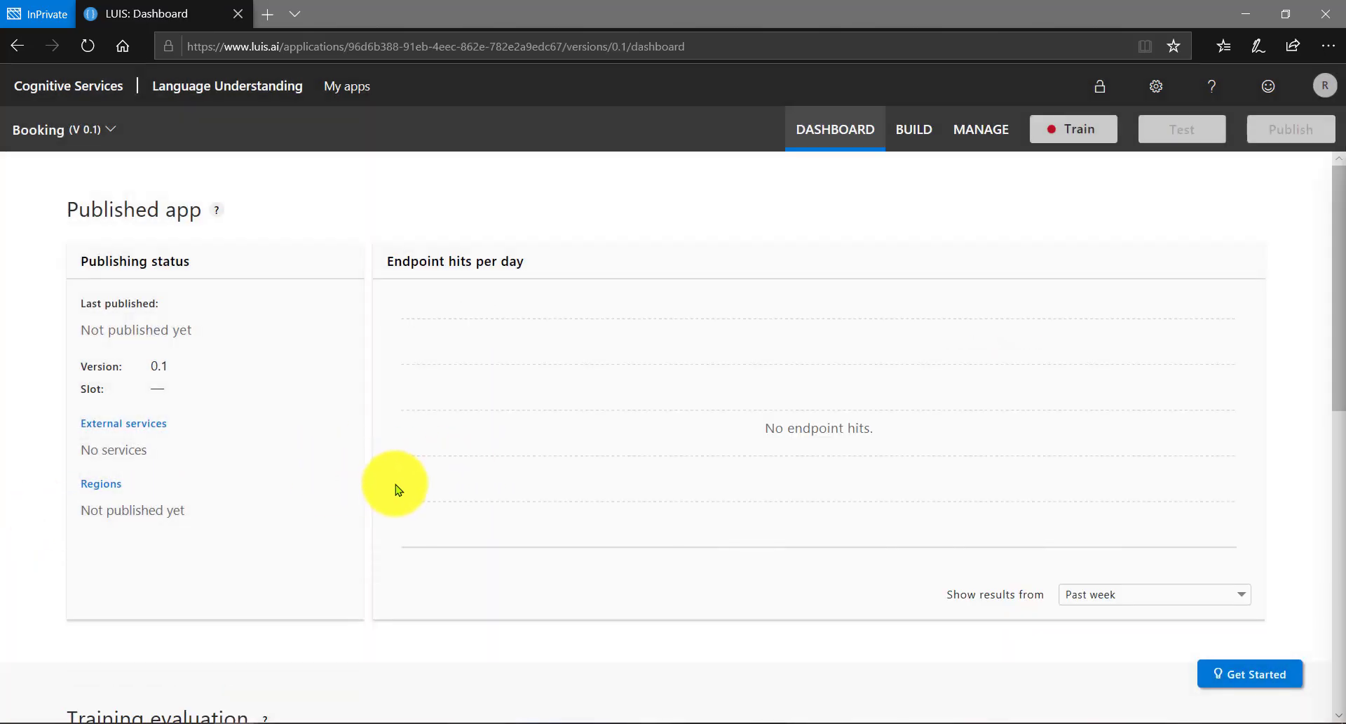
pyautogui.scroll(-5, 393, 484)
pyautogui.scroll(5, 398, 489)
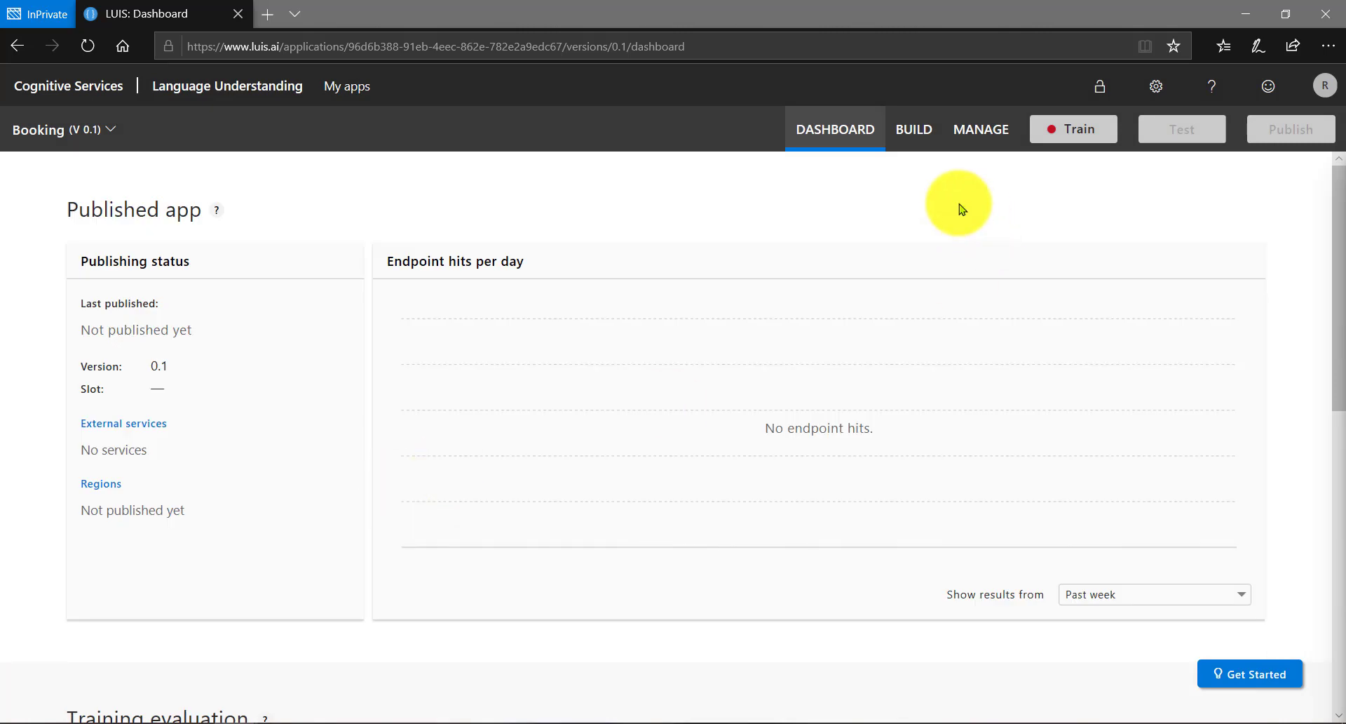
# Step: Examine the prebuilt domains offered for building the Booking app, including the RestaurantReservation domain
pyautogui.click(908, 138)
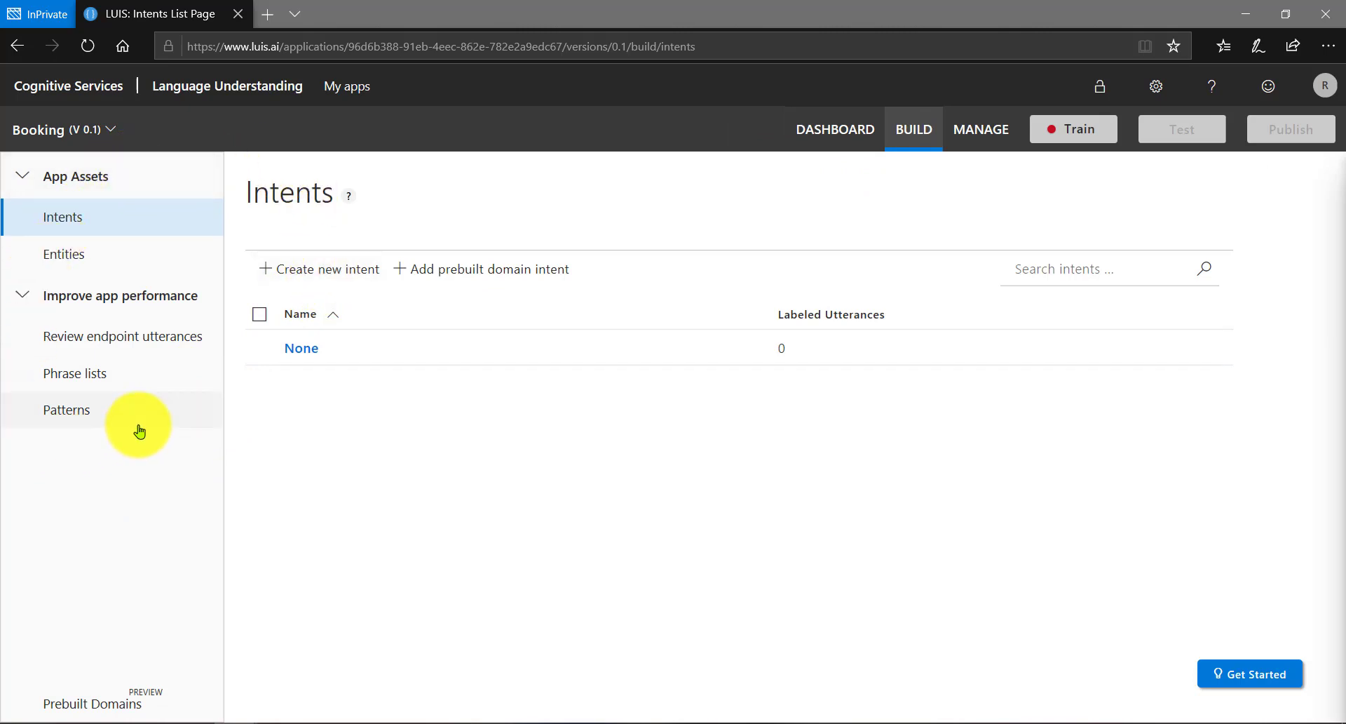
pyautogui.click(73, 711)
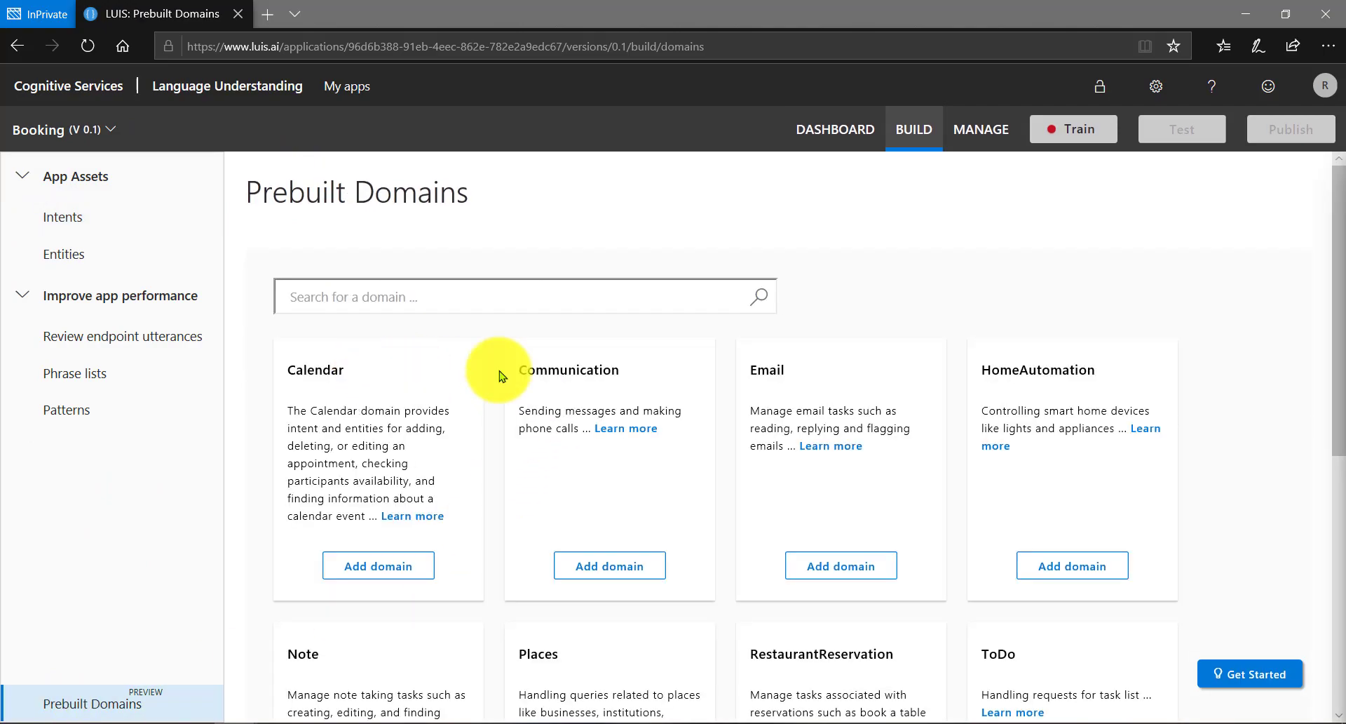
pyautogui.scroll(-1, 989, 471)
pyautogui.scroll(-5, 989, 472)
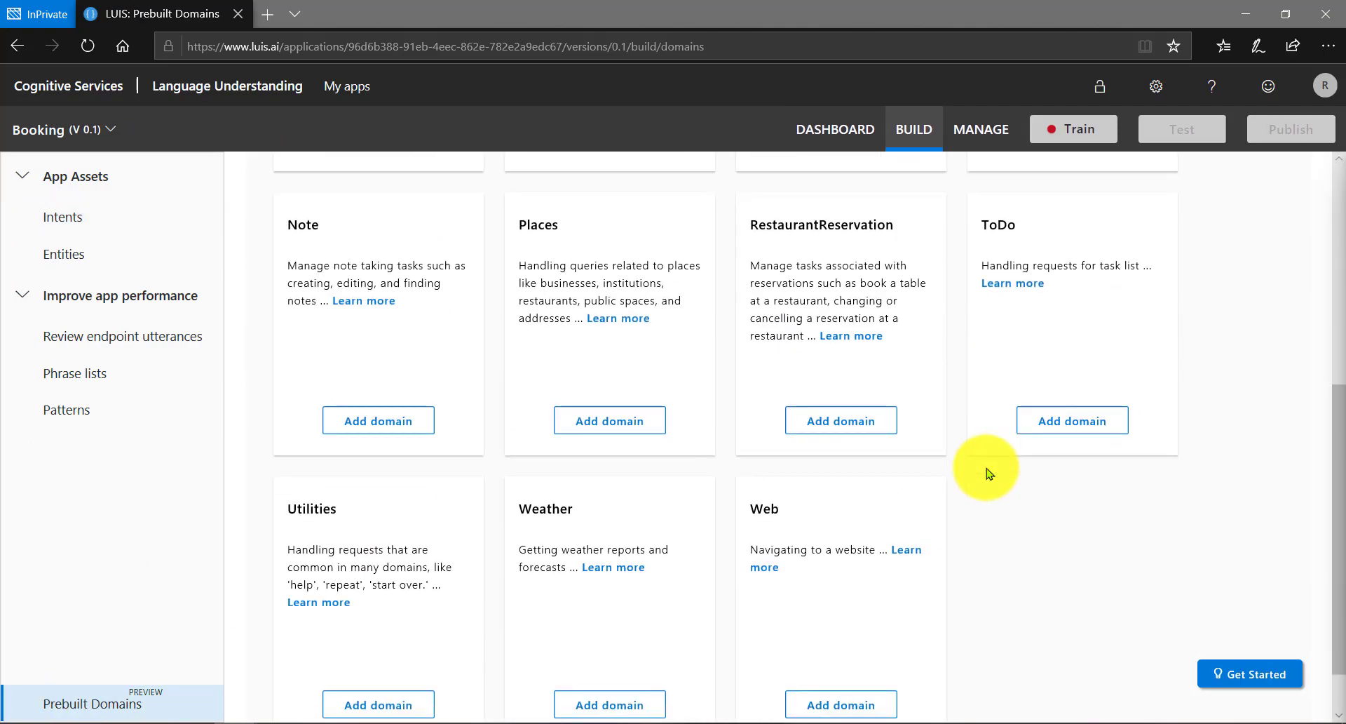
pyautogui.scroll(7, 978, 491)
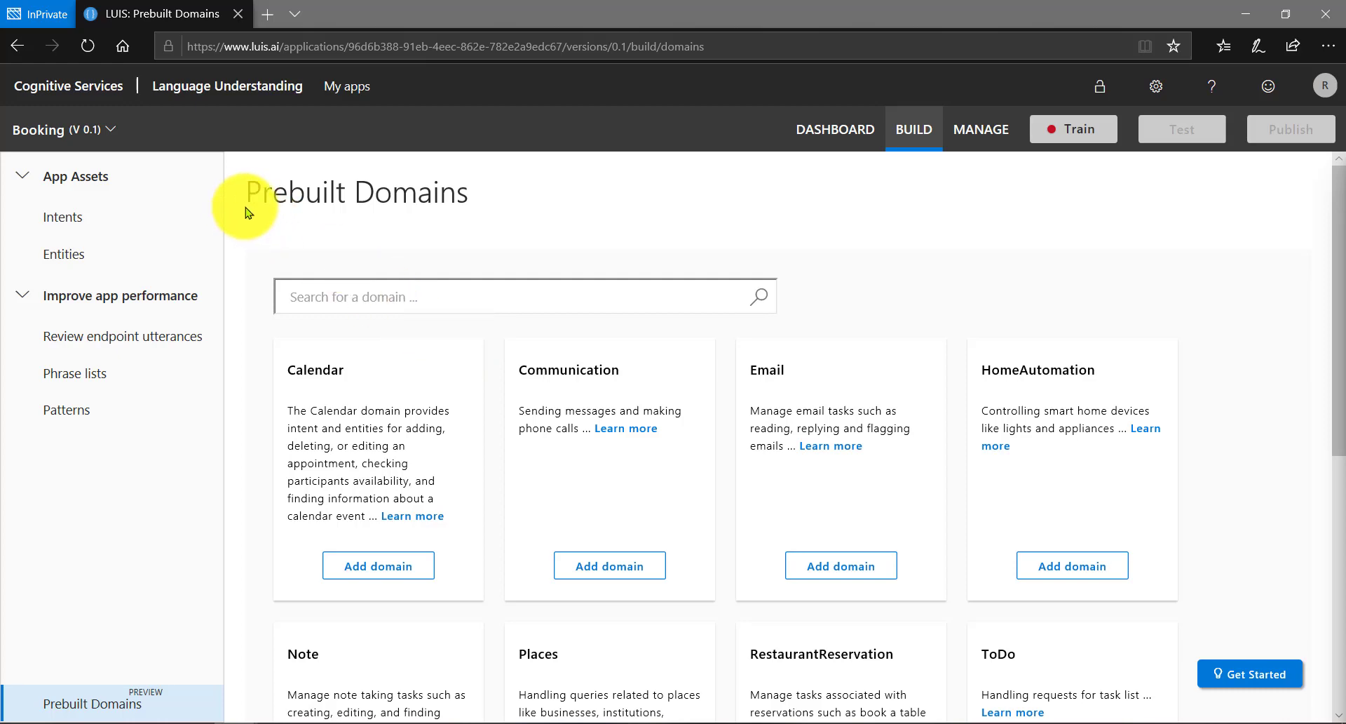
pyautogui.moveTo(481, 204); pyautogui.dragTo(251, 223)
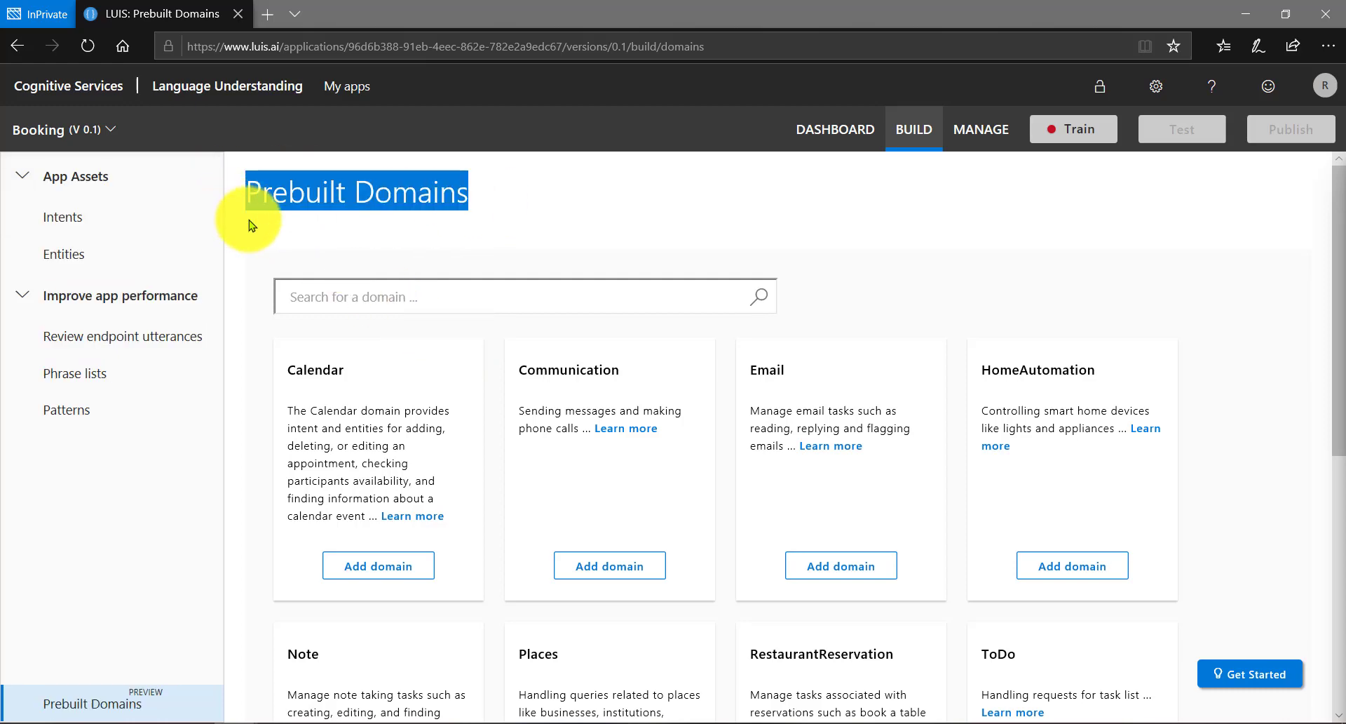
pyautogui.click(251, 223)
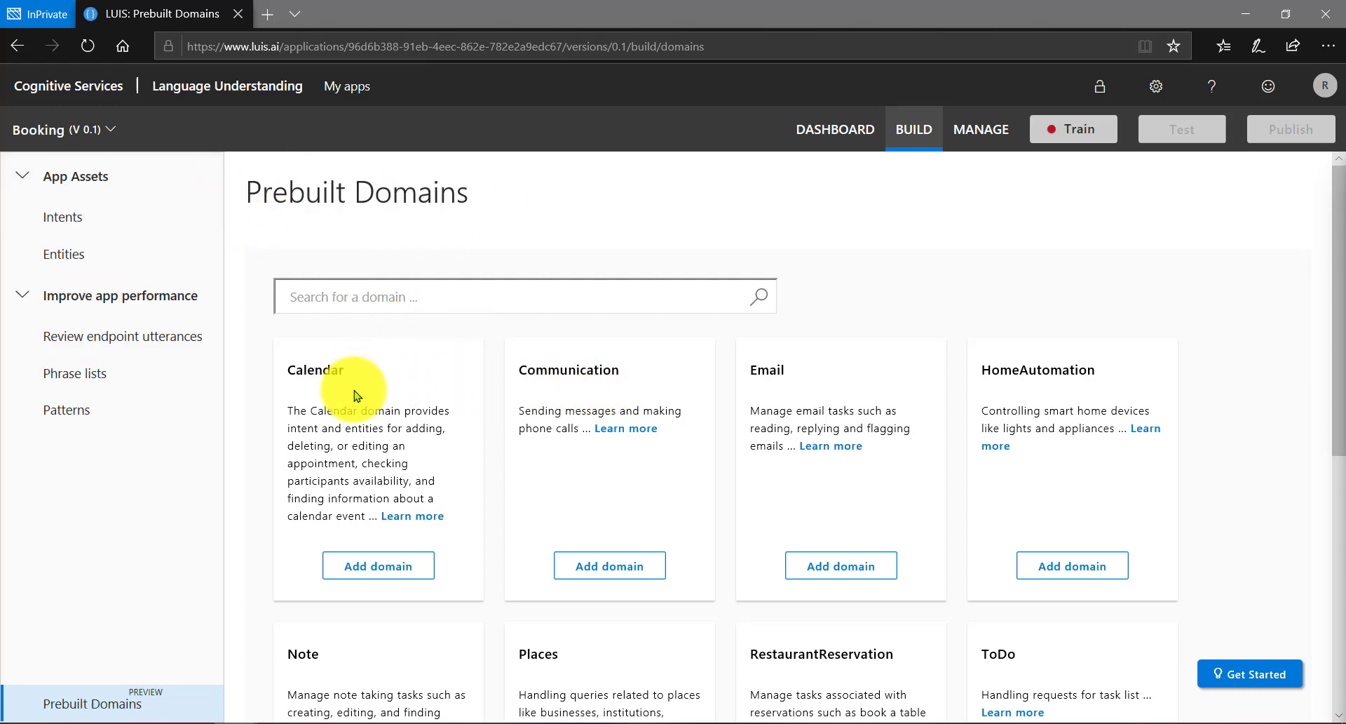
pyautogui.scroll(-4, 491, 410)
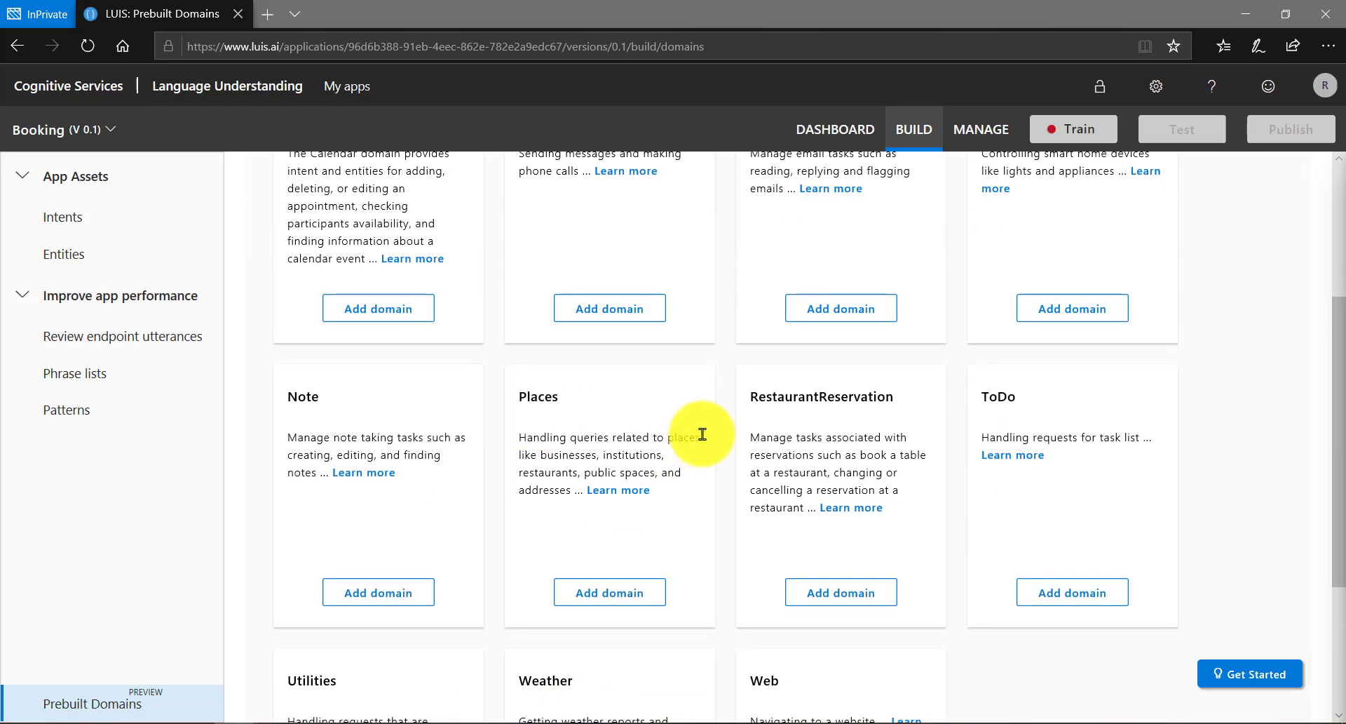
pyautogui.moveTo(753, 401); pyautogui.dragTo(910, 401)
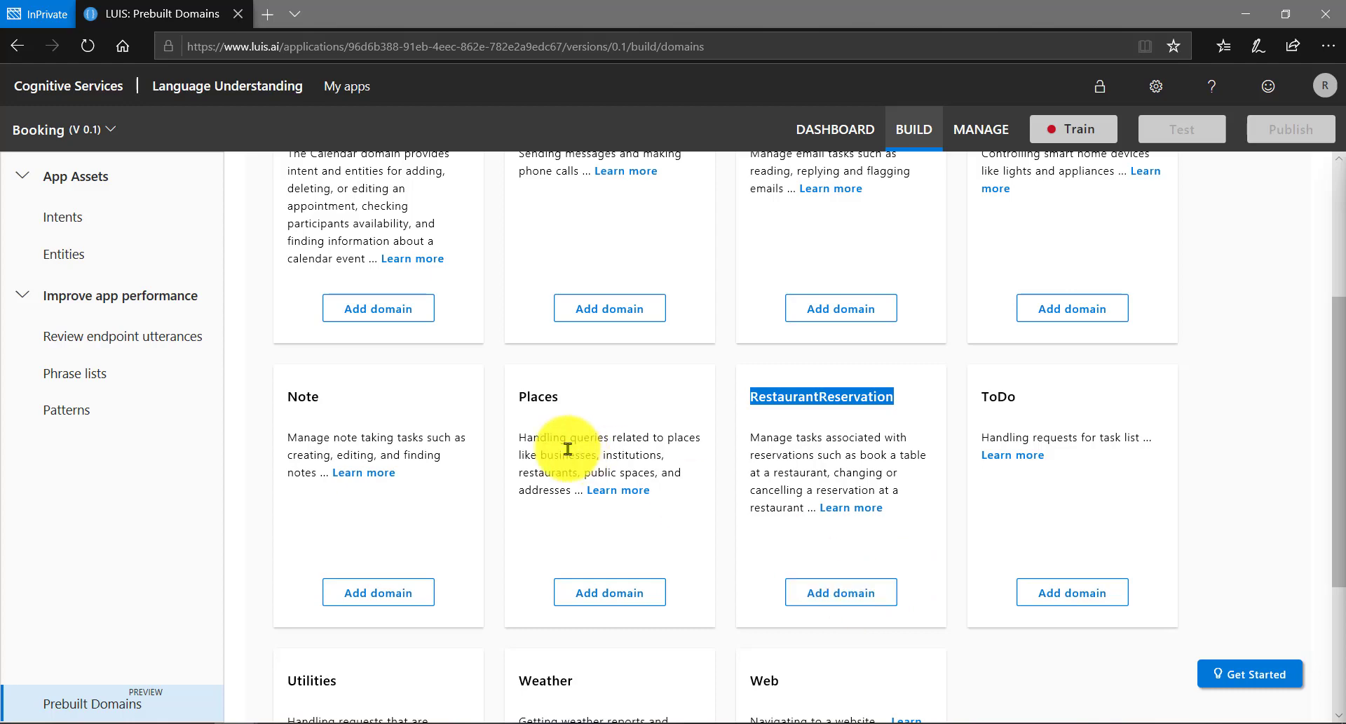
pyautogui.scroll(-3, 535, 445)
pyautogui.scroll(3, 526, 475)
pyautogui.scroll(4, 523, 478)
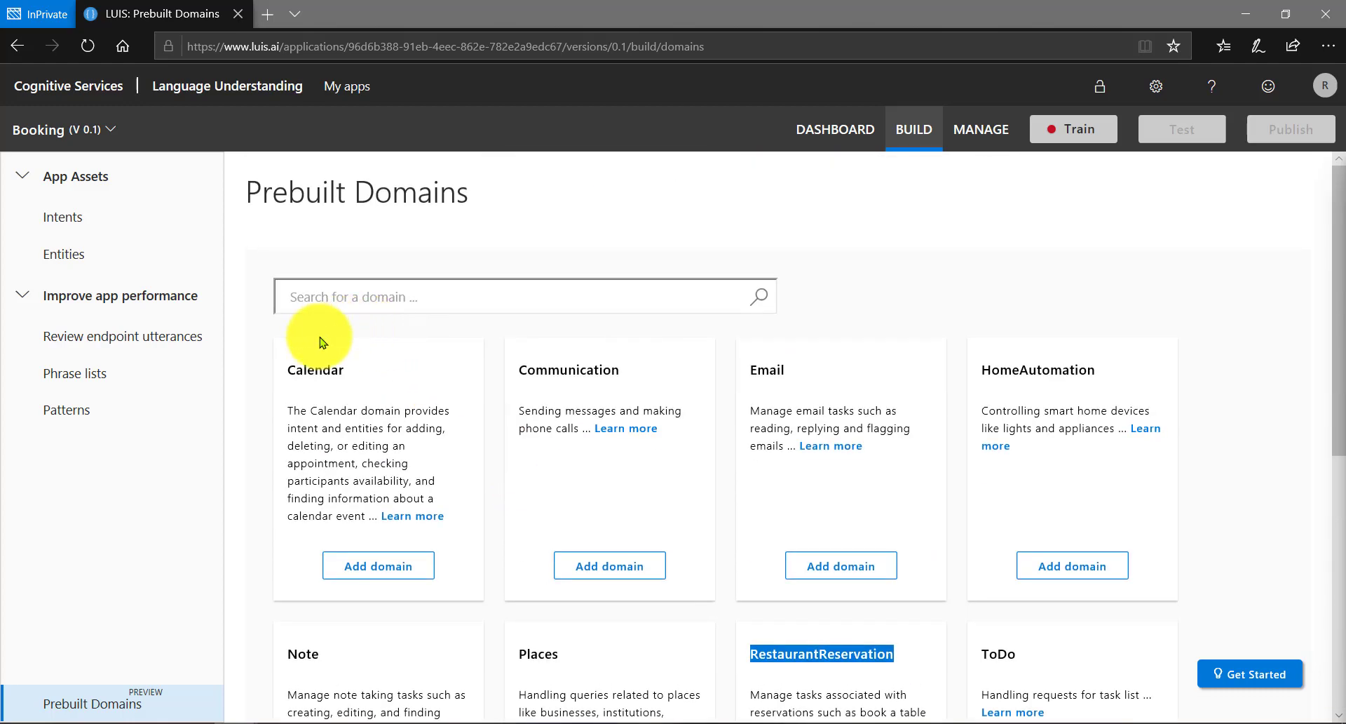
pyautogui.scroll(-5, 1061, 421)
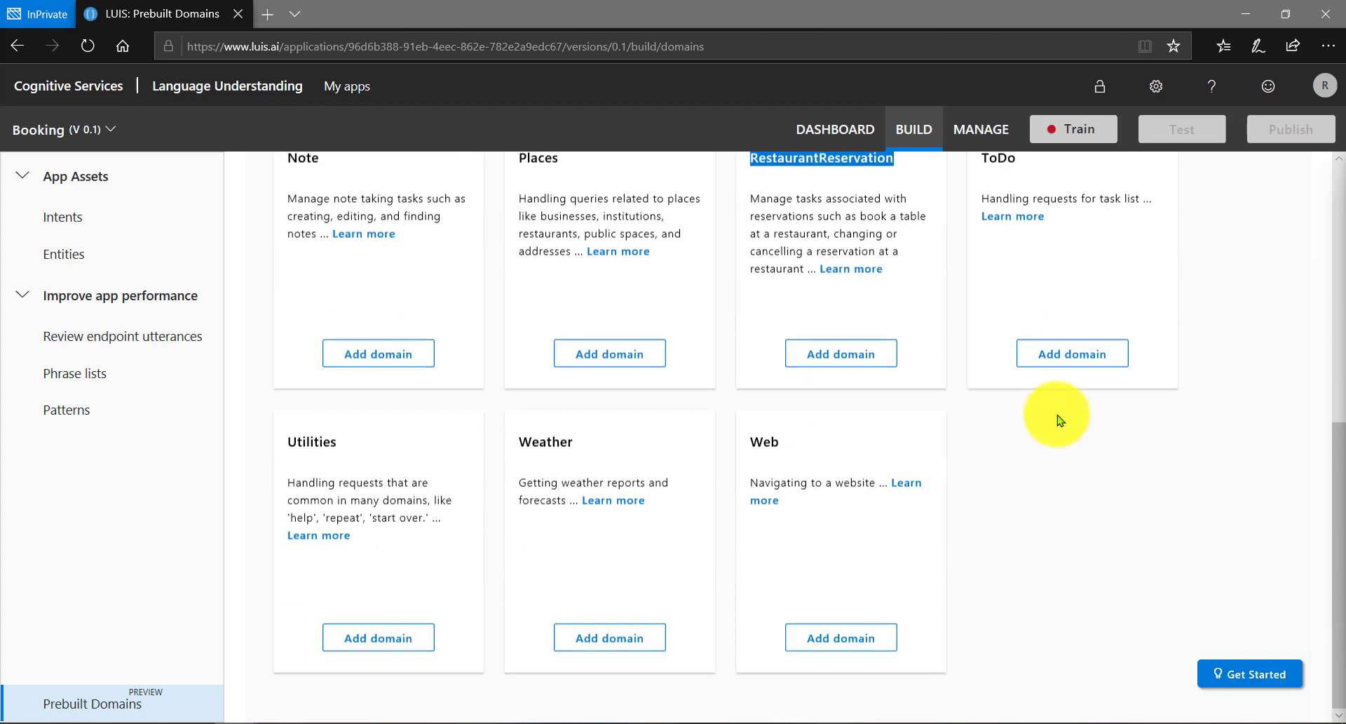
pyautogui.scroll(5, 1058, 421)
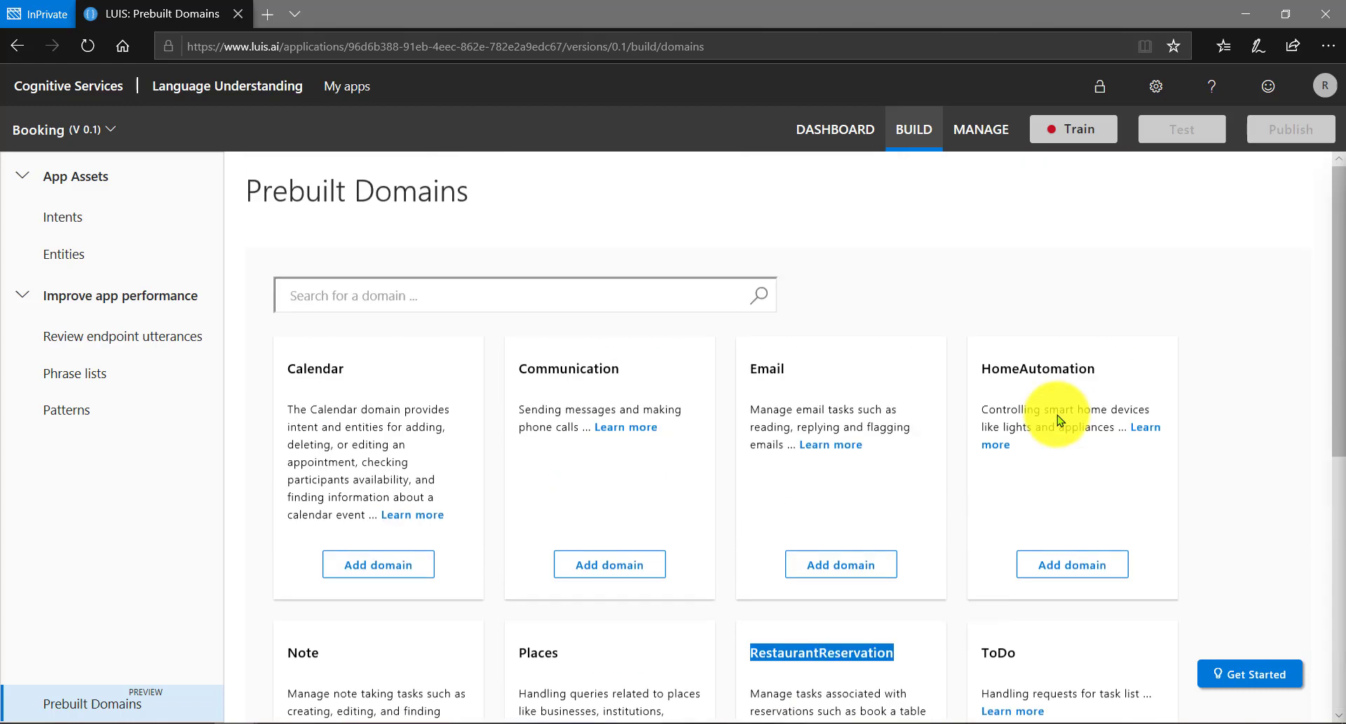
pyautogui.click(93, 228)
pyautogui.click(336, 277)
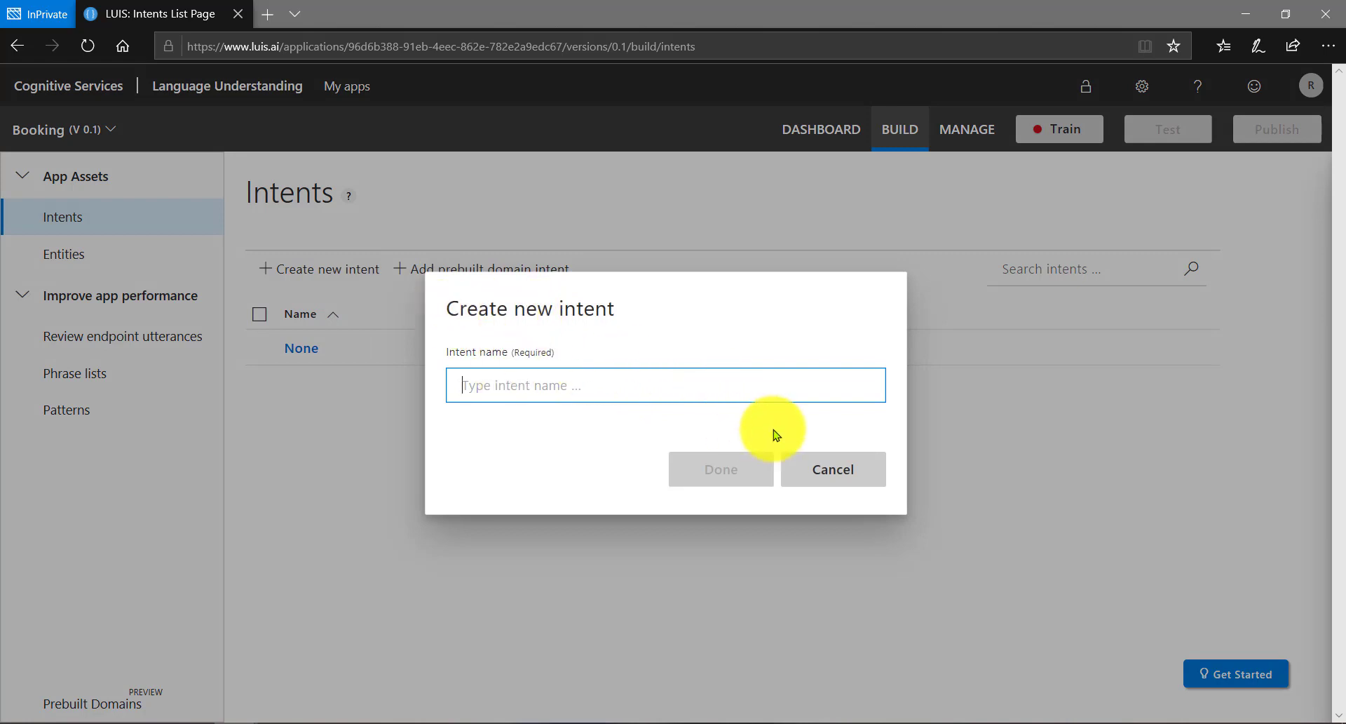
pyautogui.click(854, 481)
# Step: Add the RestaurantReservation prebuilt domain to the Booking app
pyautogui.click(138, 698)
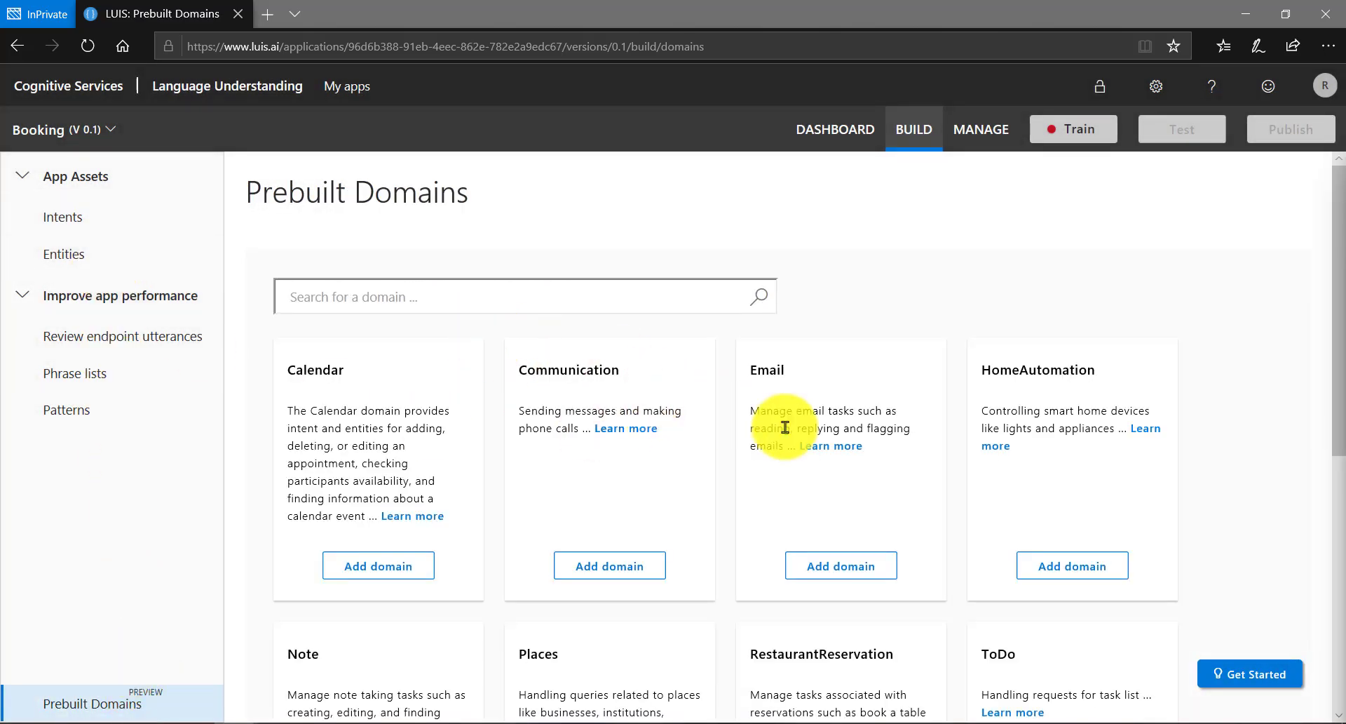
pyautogui.scroll(-5, 792, 431)
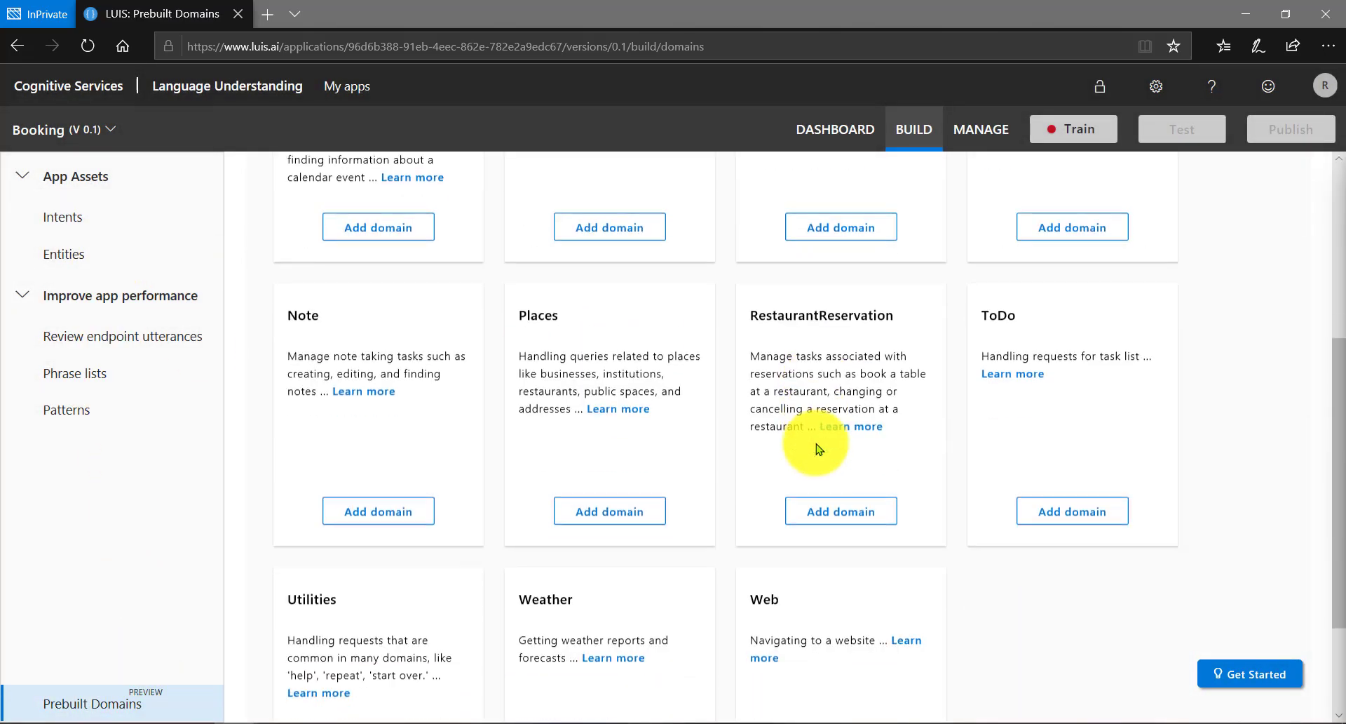
pyautogui.click(849, 508)
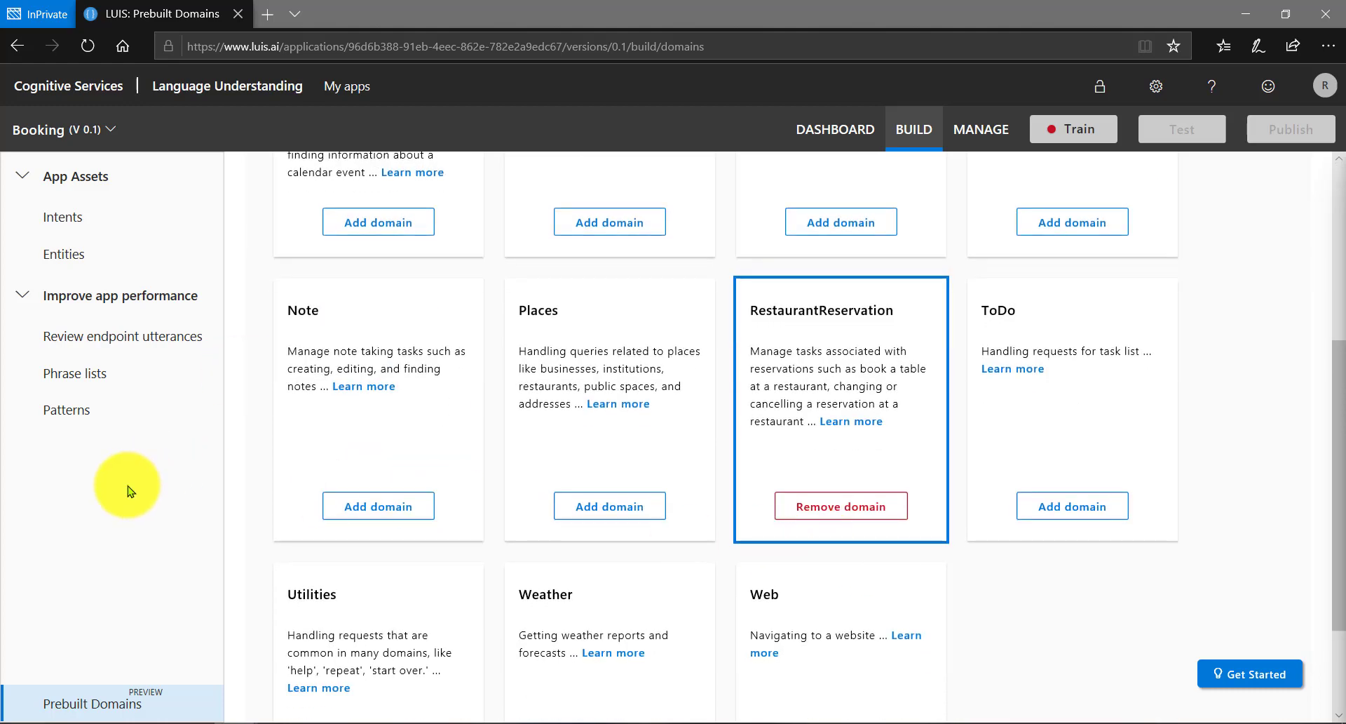
# Step: Examine the example utterances and labelled entities of the RestaurantReservation.Reserve intent
pyautogui.click(66, 223)
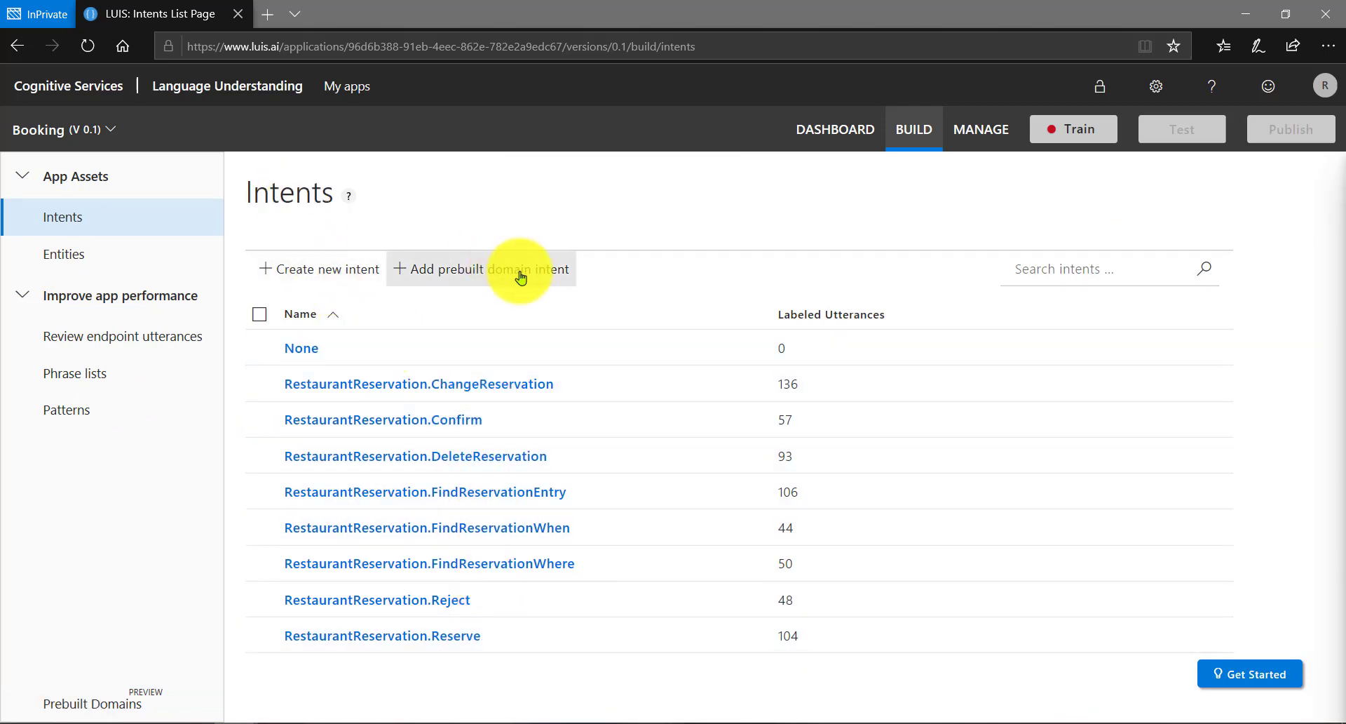
pyautogui.click(431, 638)
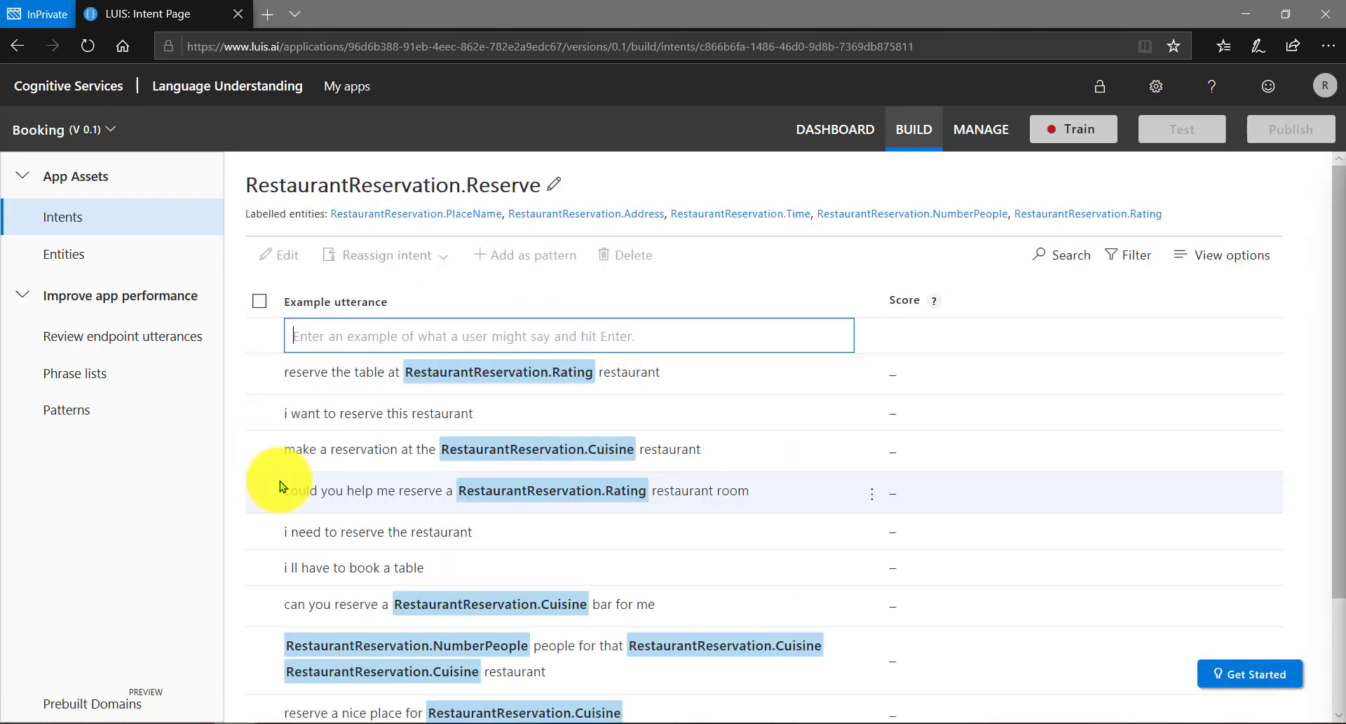
pyautogui.scroll(-2, 281, 485)
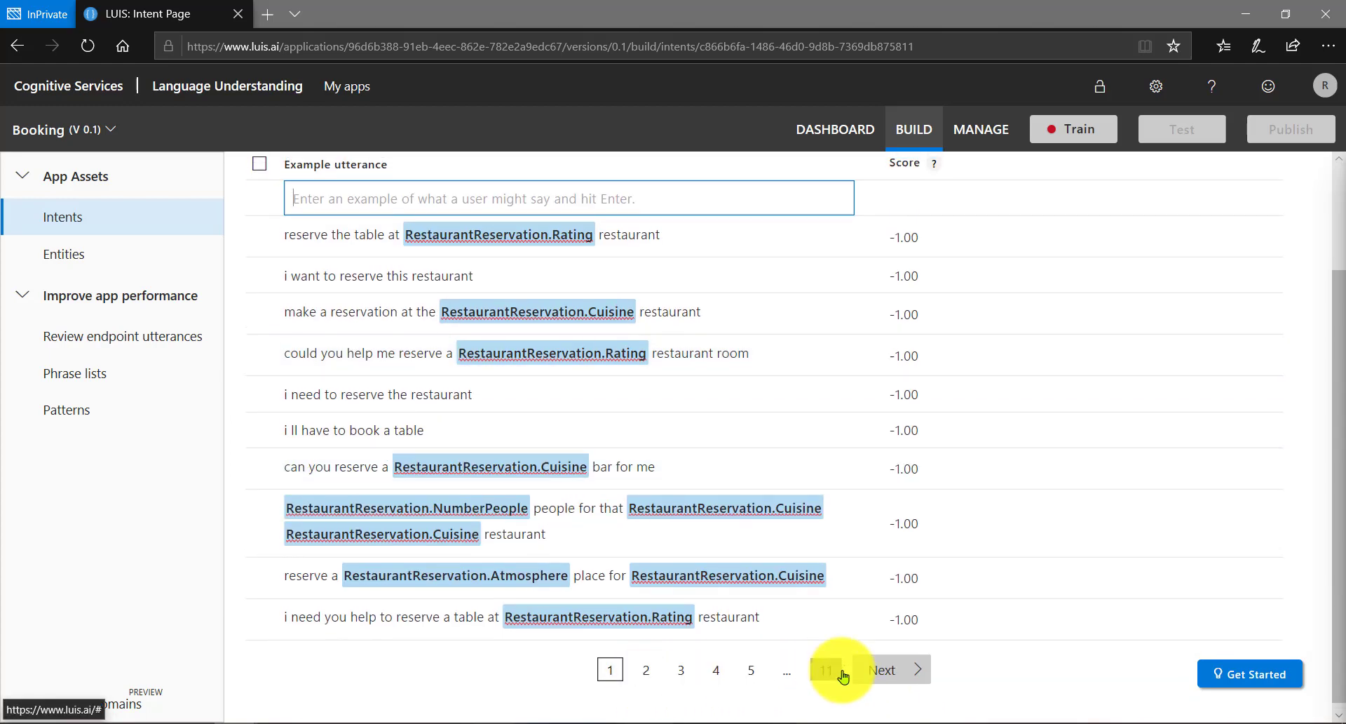
pyautogui.click(826, 669)
pyautogui.scroll(2, 376, 535)
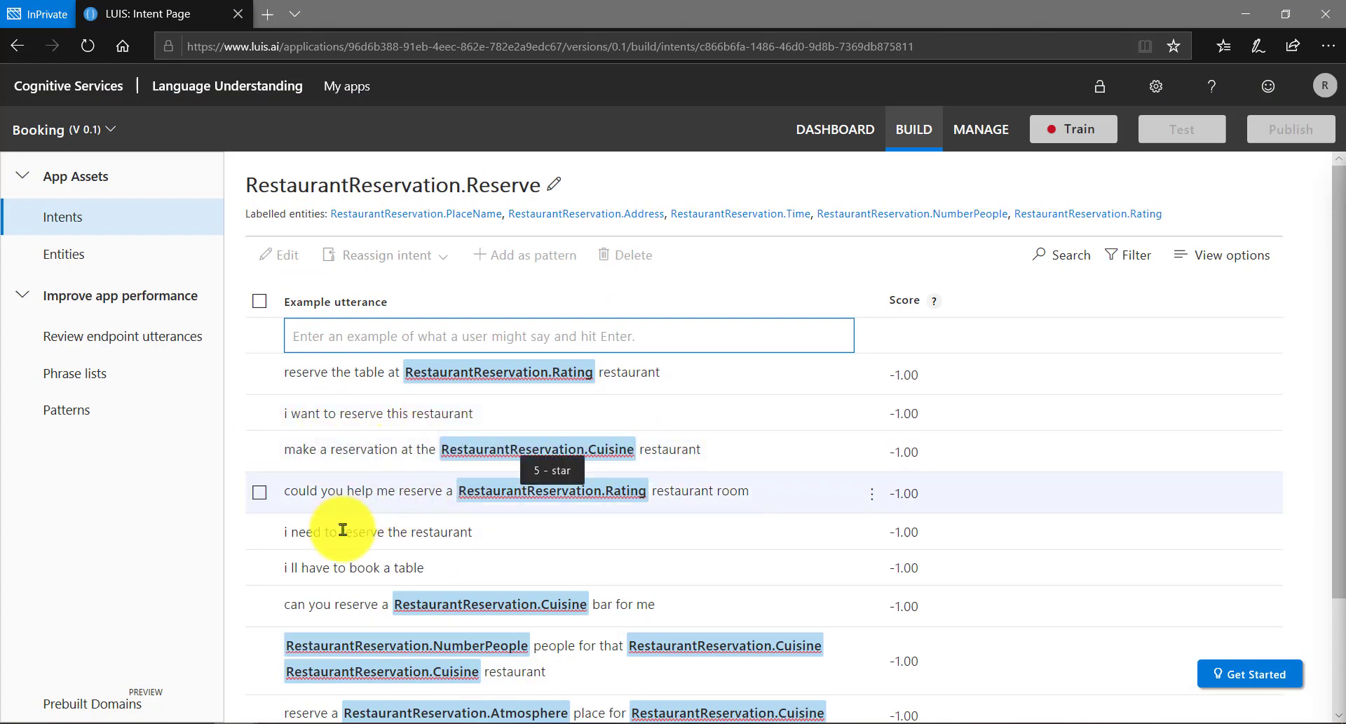
pyautogui.scroll(-2, 371, 550)
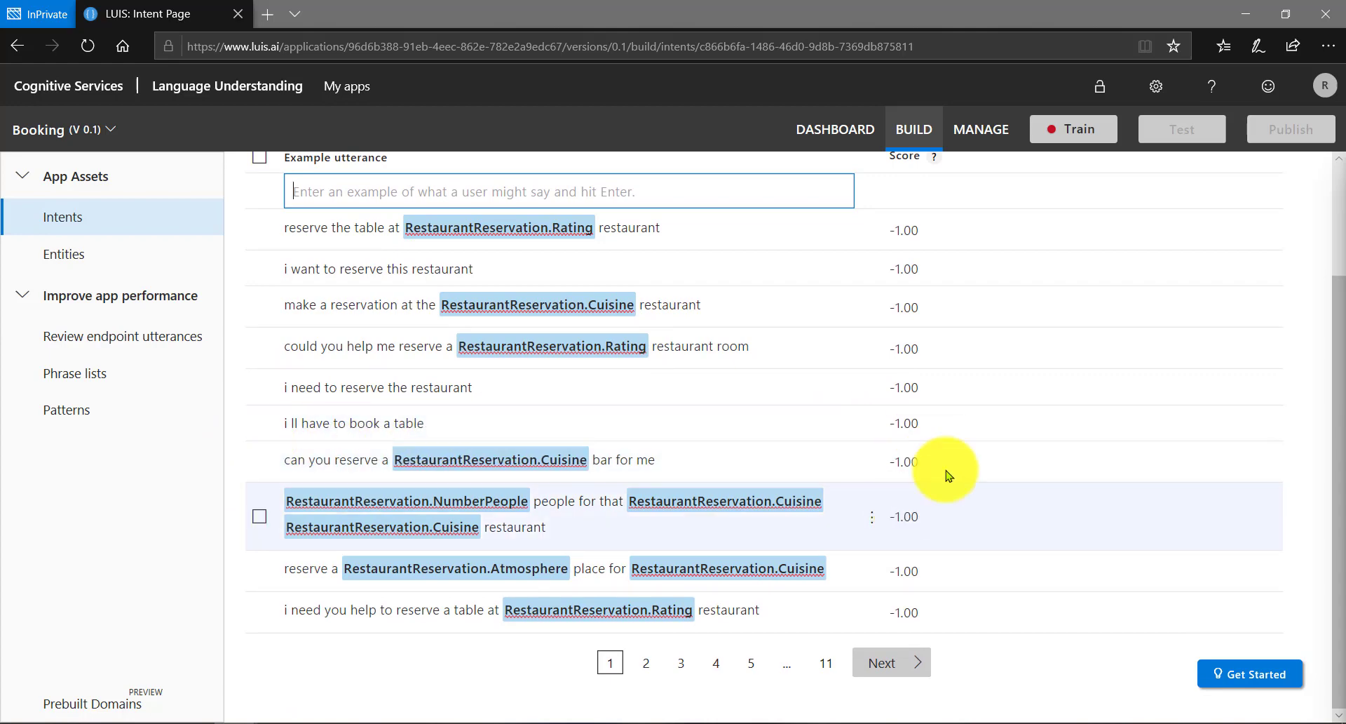
pyautogui.scroll(2, 951, 295)
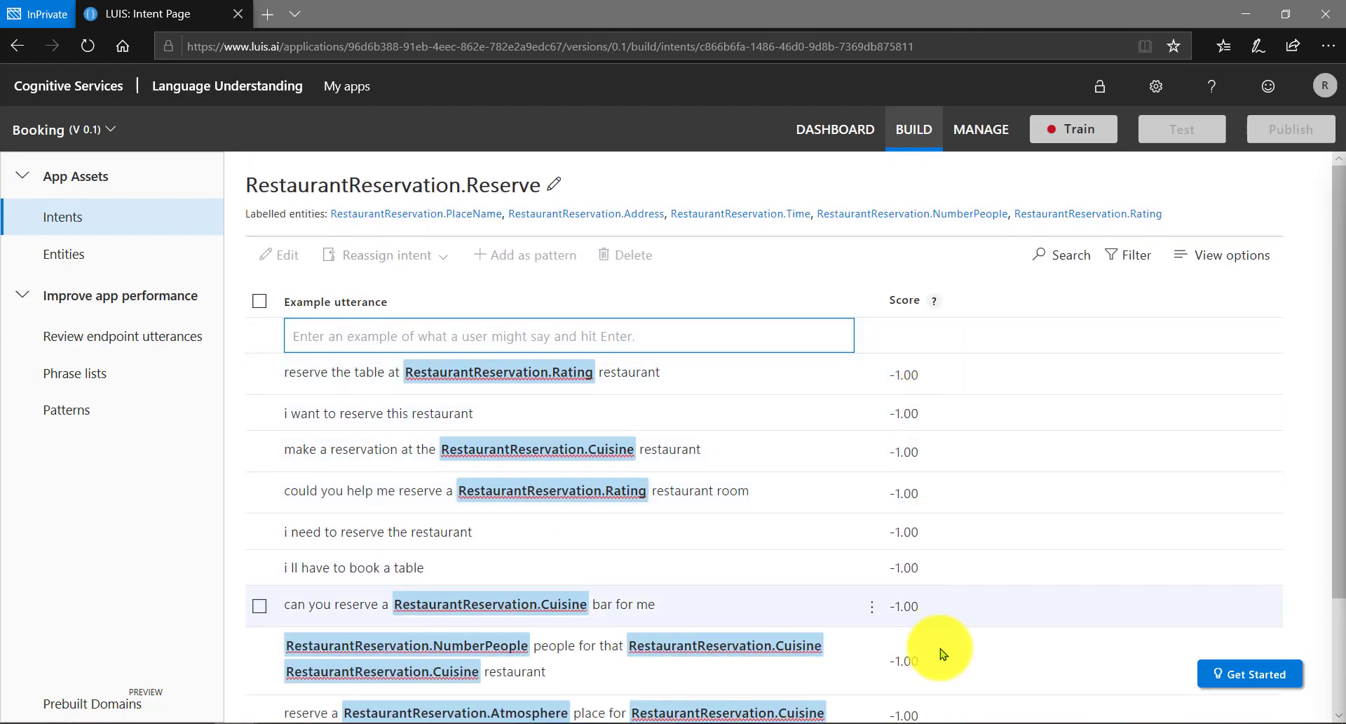
pyautogui.scroll(-2, 938, 502)
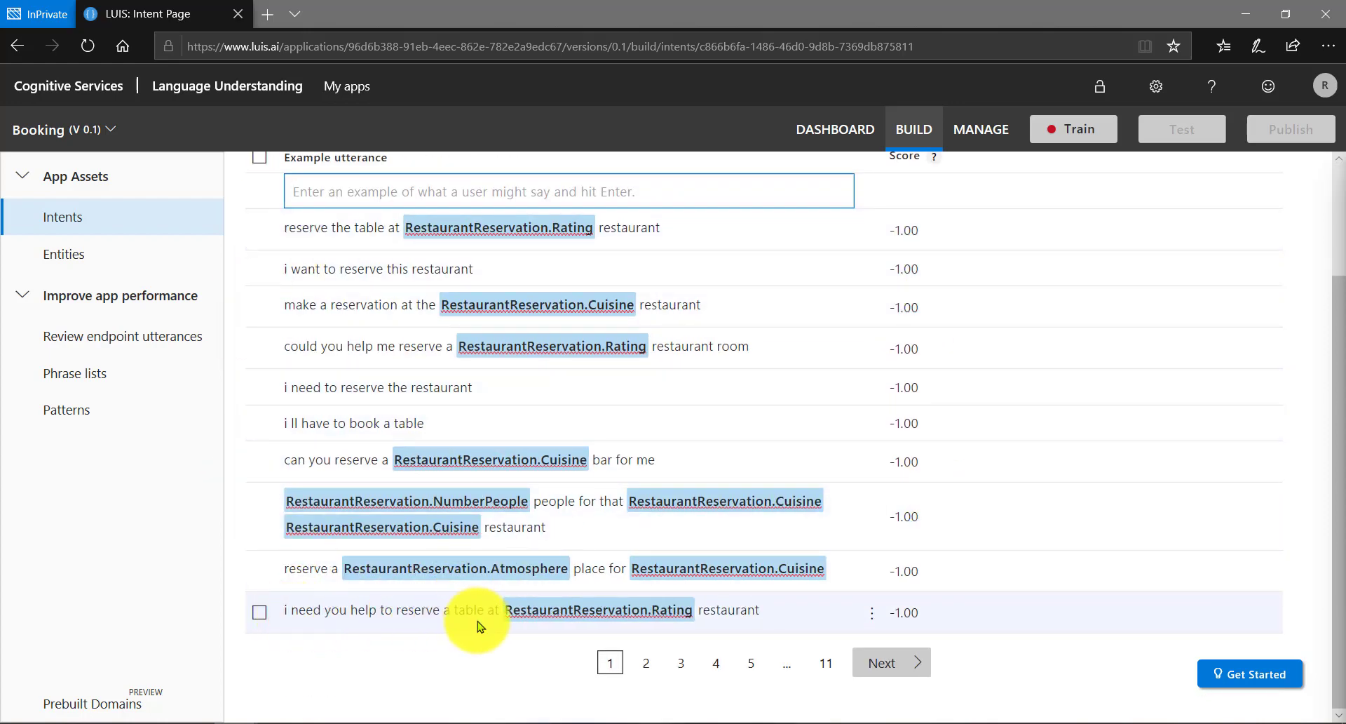
pyautogui.scroll(2, 400, 392)
# Step: Look over the example utterances of the RestaurantReservation.ChangeReservation intent
pyautogui.click(66, 219)
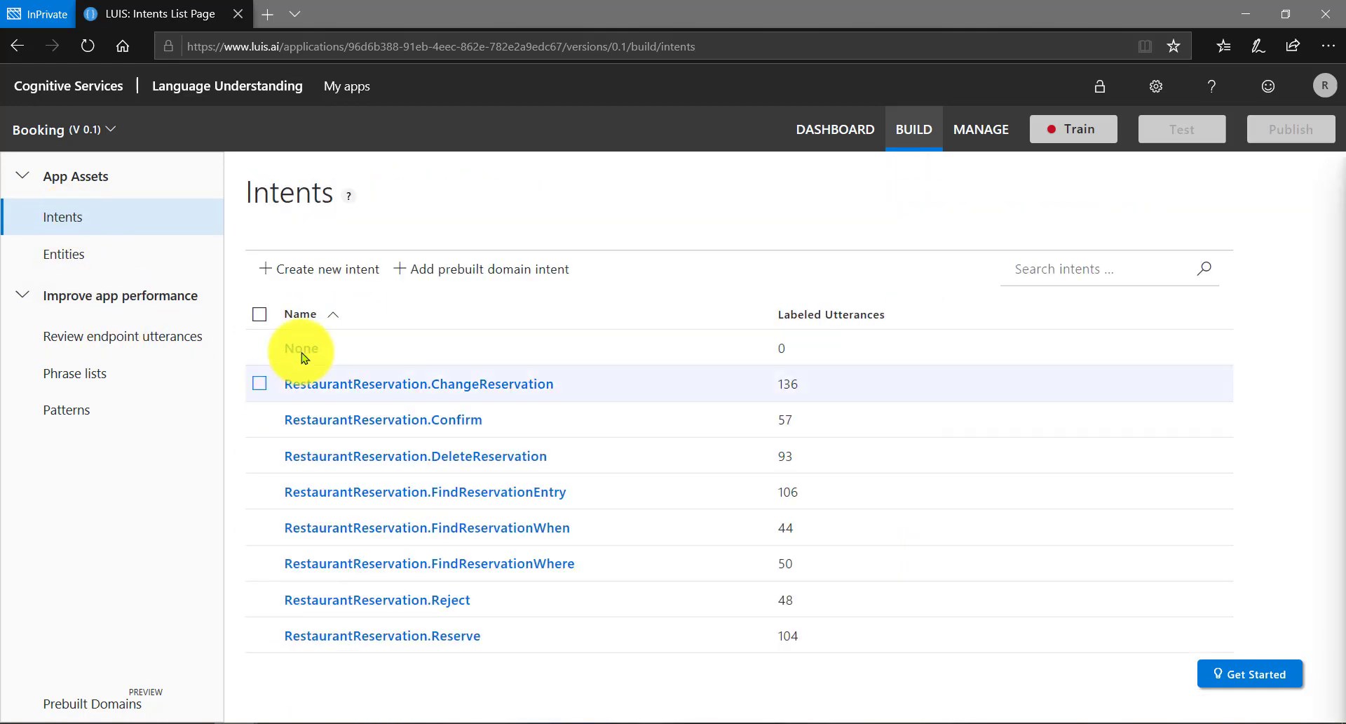
pyautogui.click(390, 384)
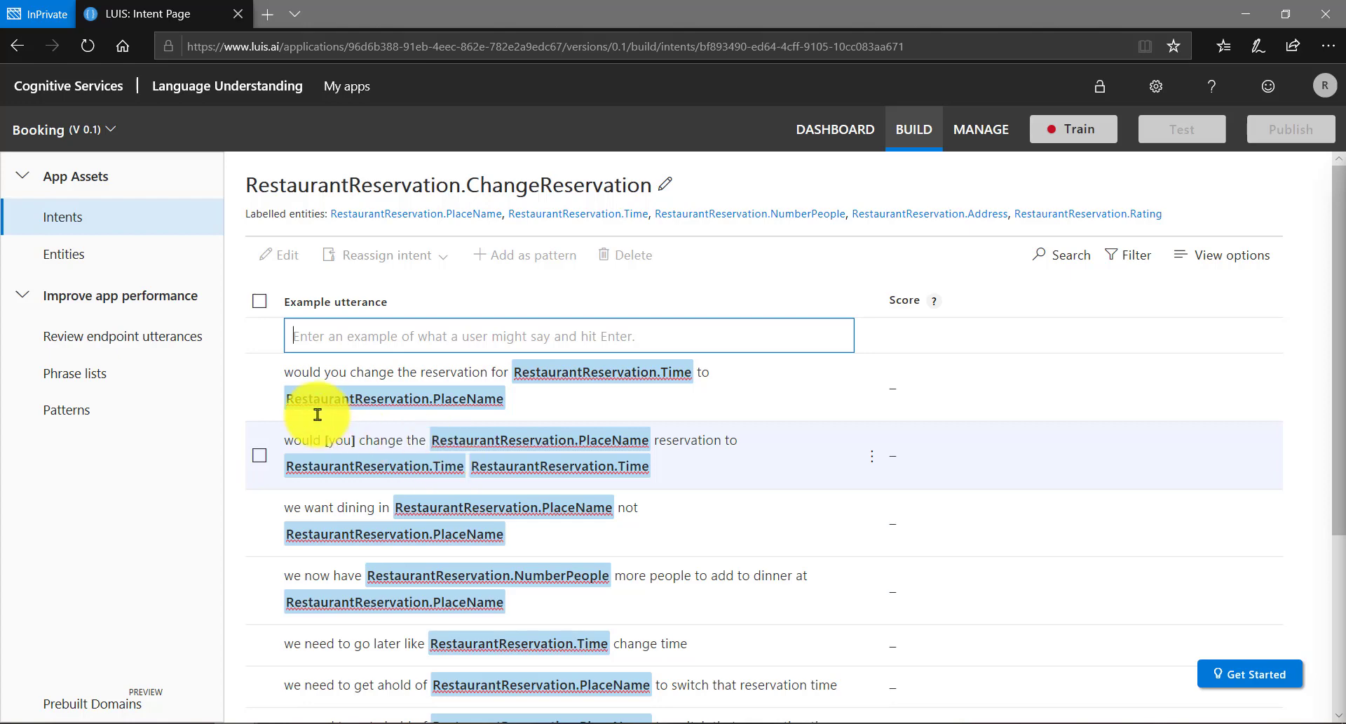
pyautogui.scroll(-4, 375, 426)
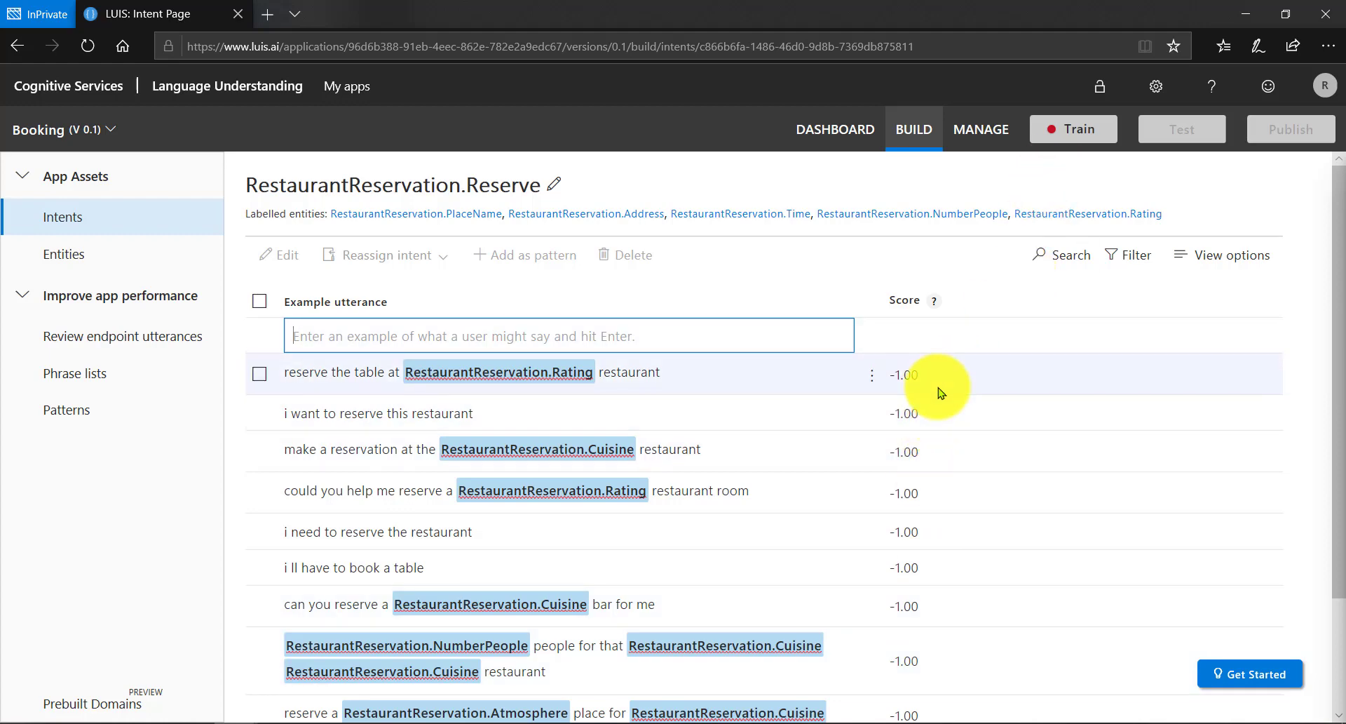
# Step: Train the Booking app, and review the utterance scores of the RestaurantReservation.Reserve intent in the trained RestaurantManager app
pyautogui.click(1073, 131)
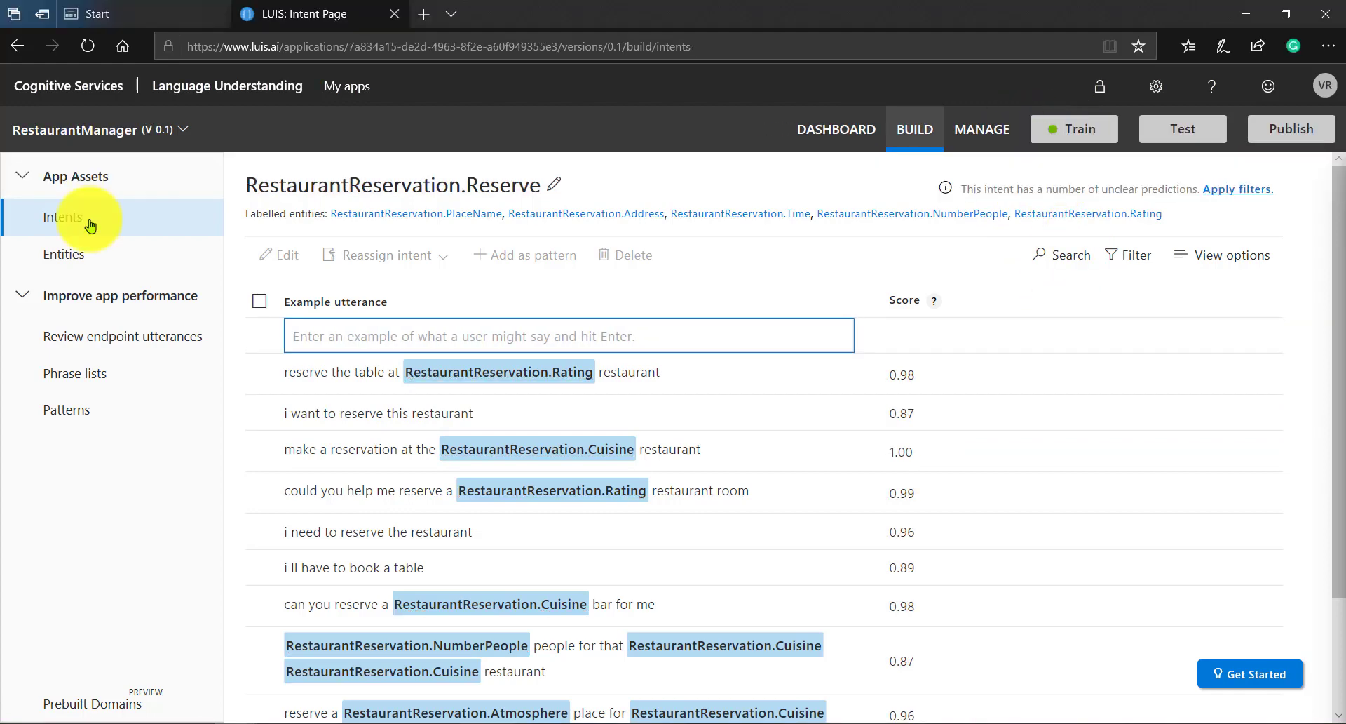
pyautogui.click(89, 223)
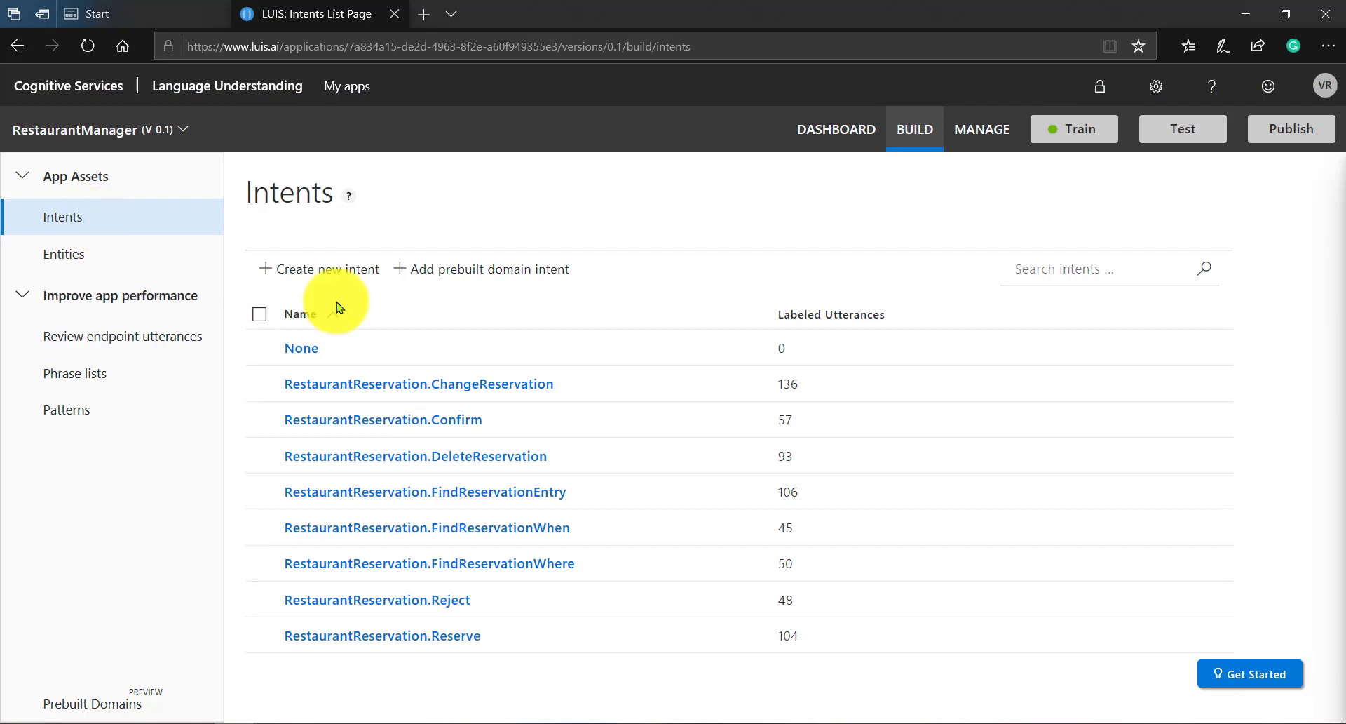
pyautogui.click(414, 639)
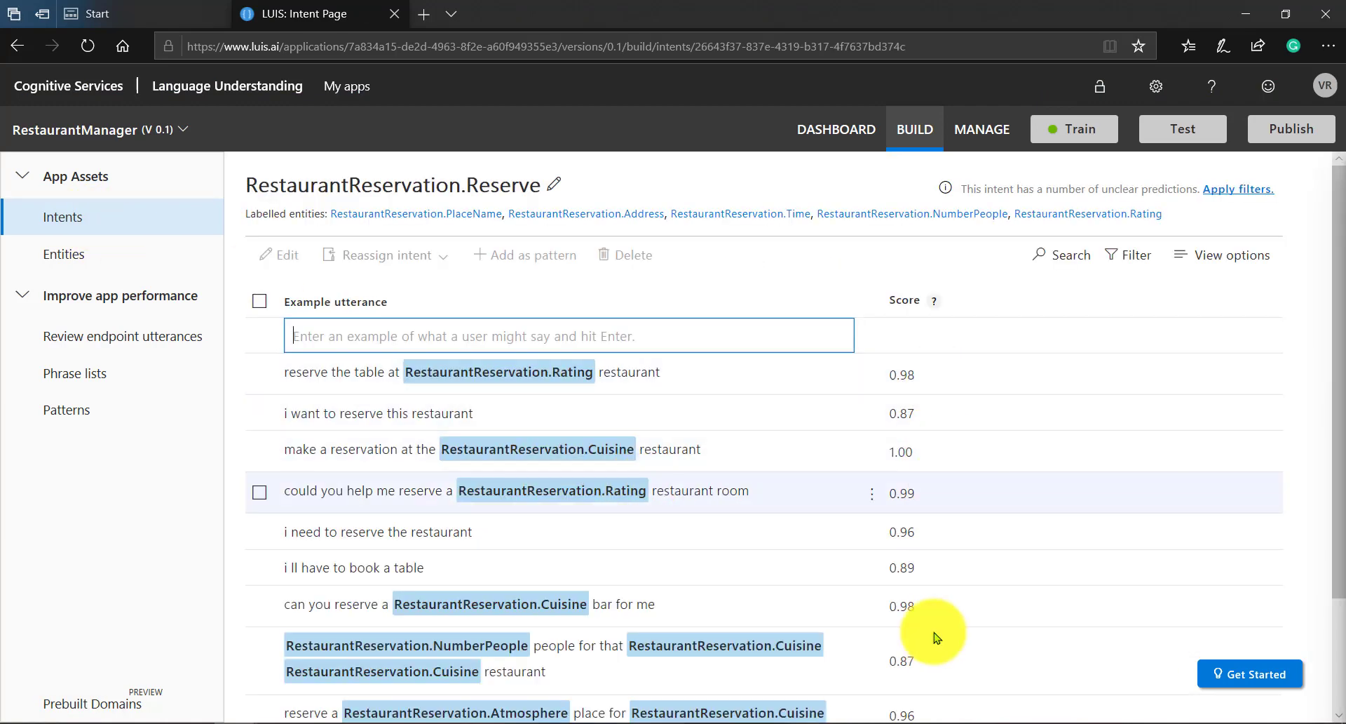
pyautogui.scroll(-2, 935, 634)
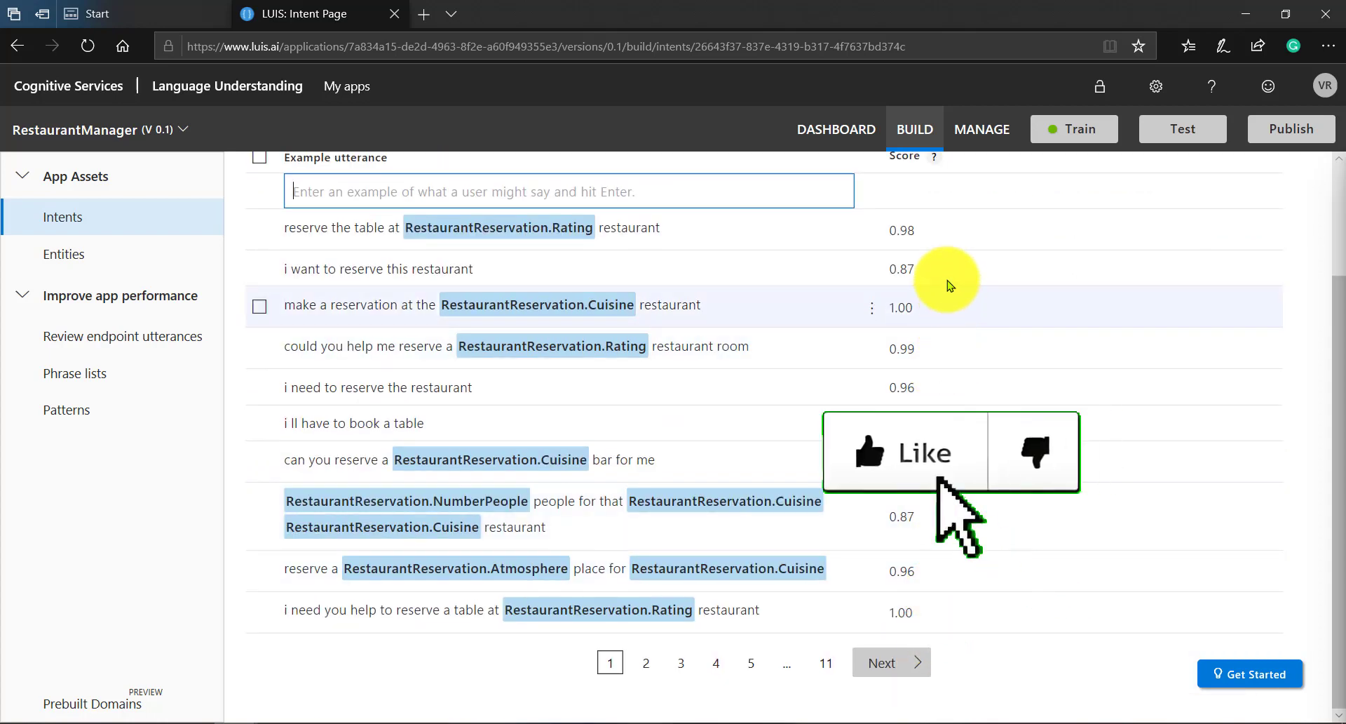
pyautogui.scroll(2, 702, 456)
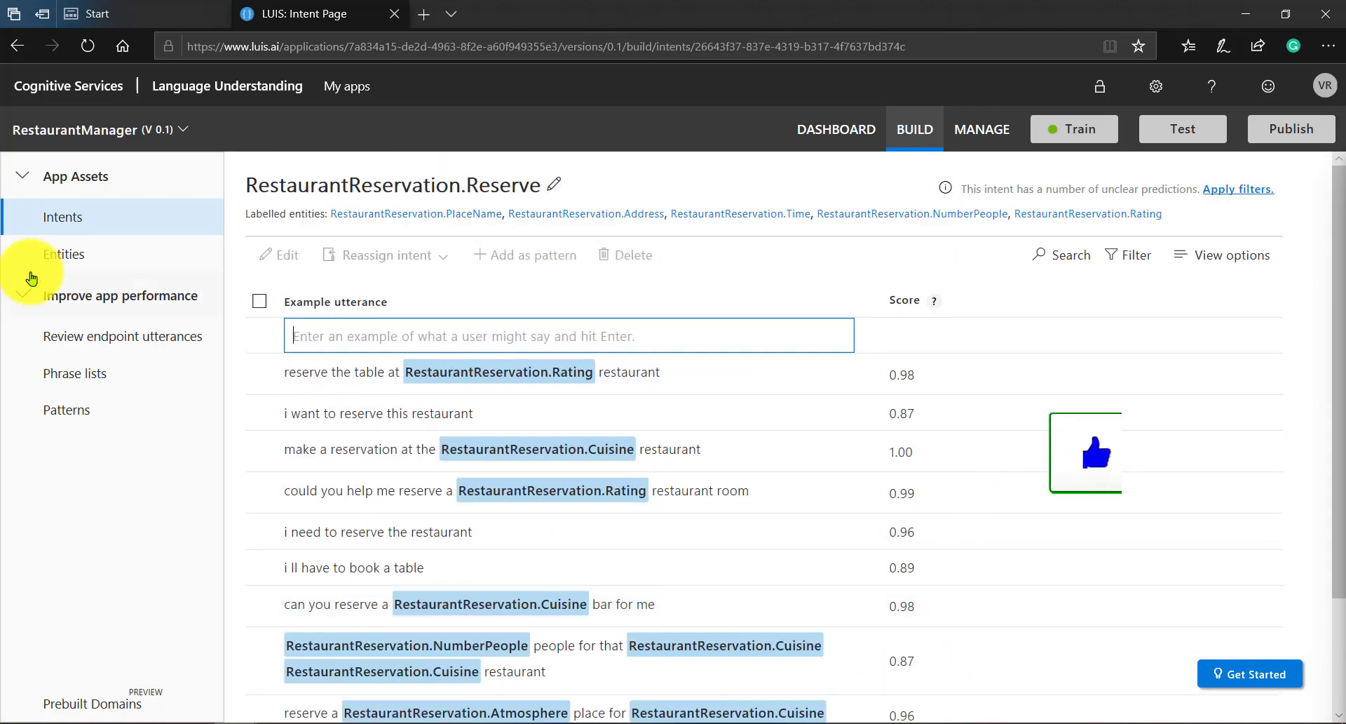
pyautogui.click(47, 223)
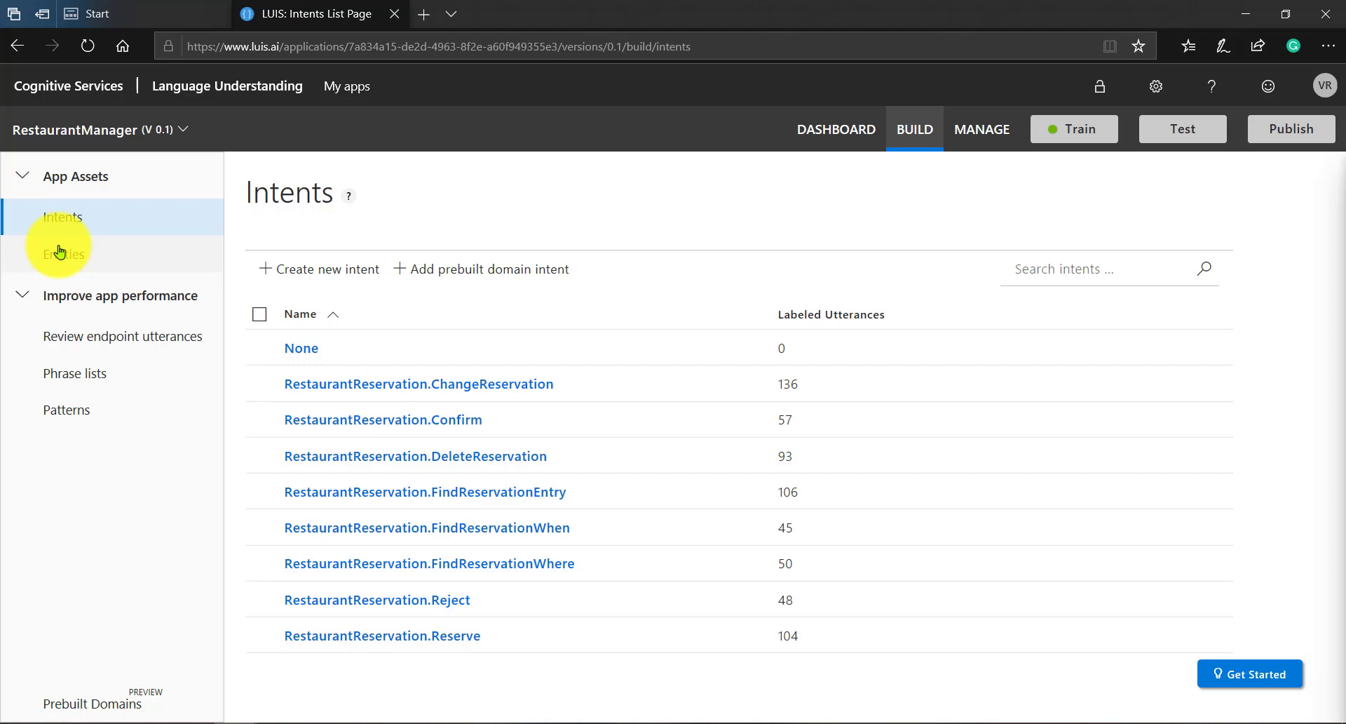
pyautogui.click(1186, 136)
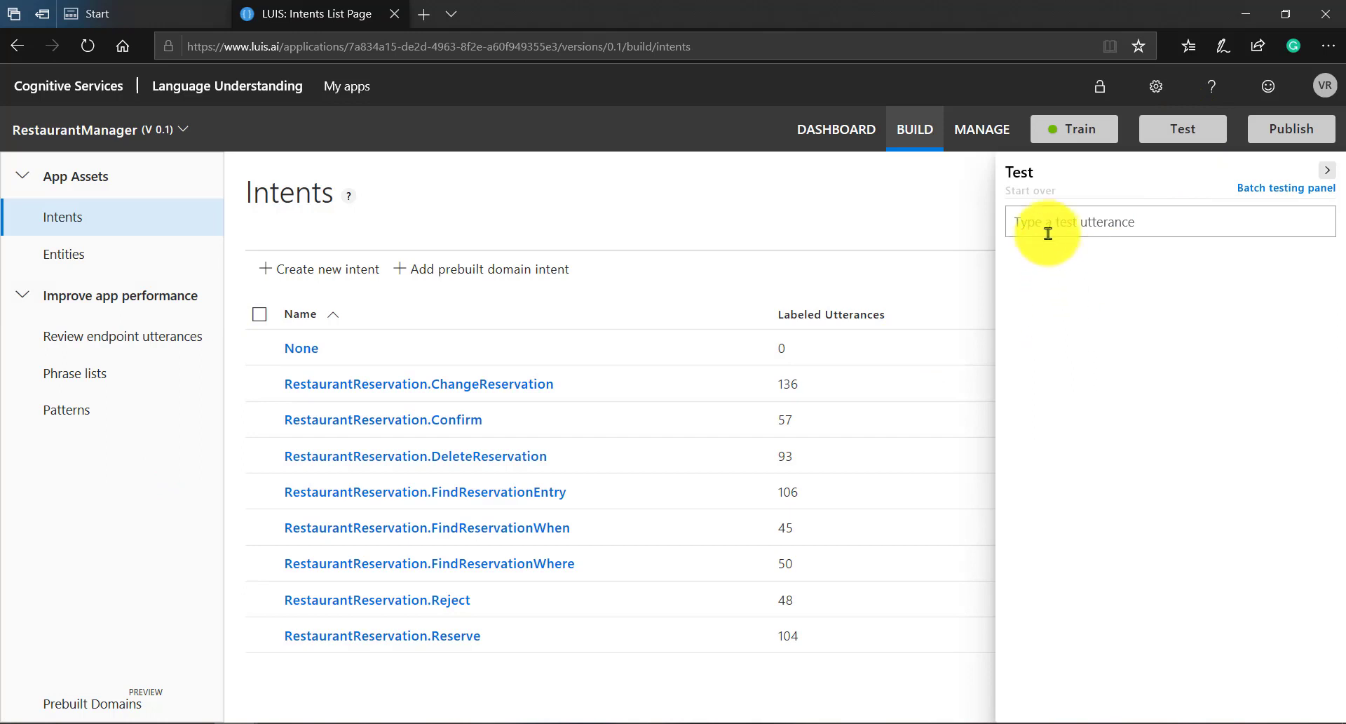
pyautogui.click(1049, 224)
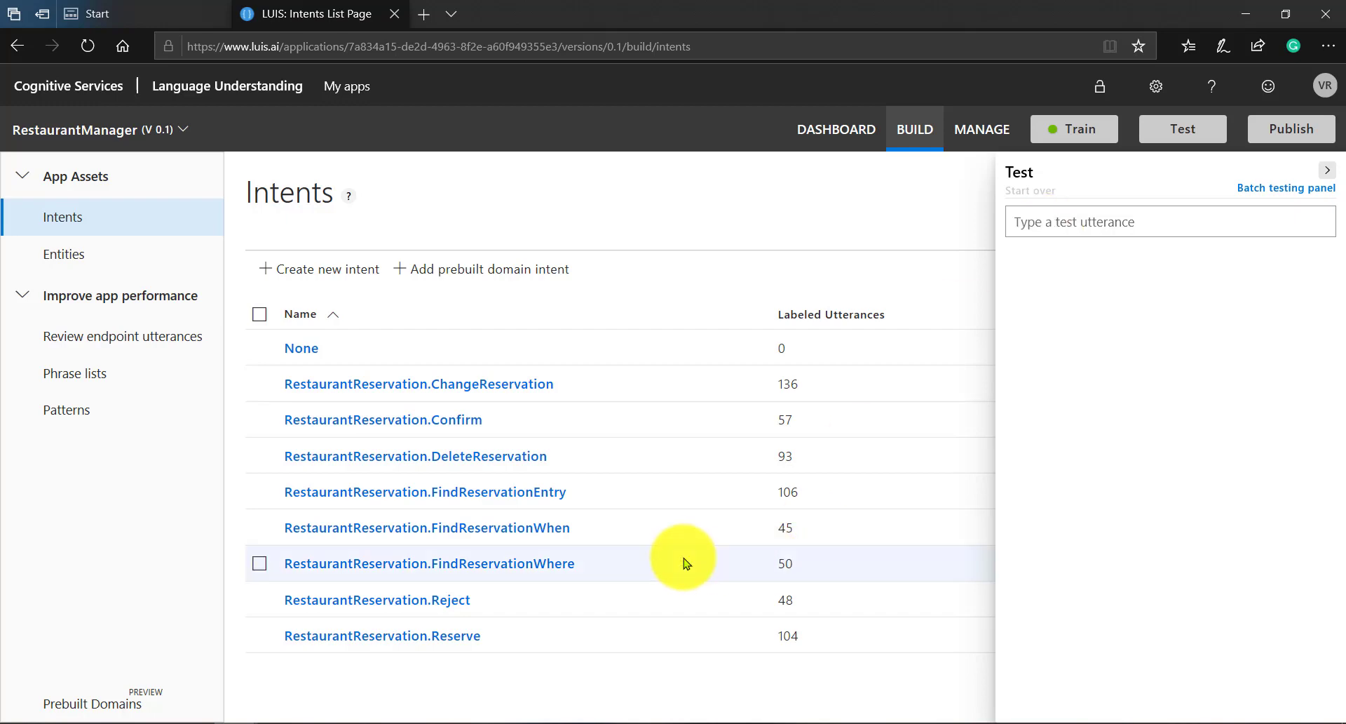
pyautogui.click(431, 636)
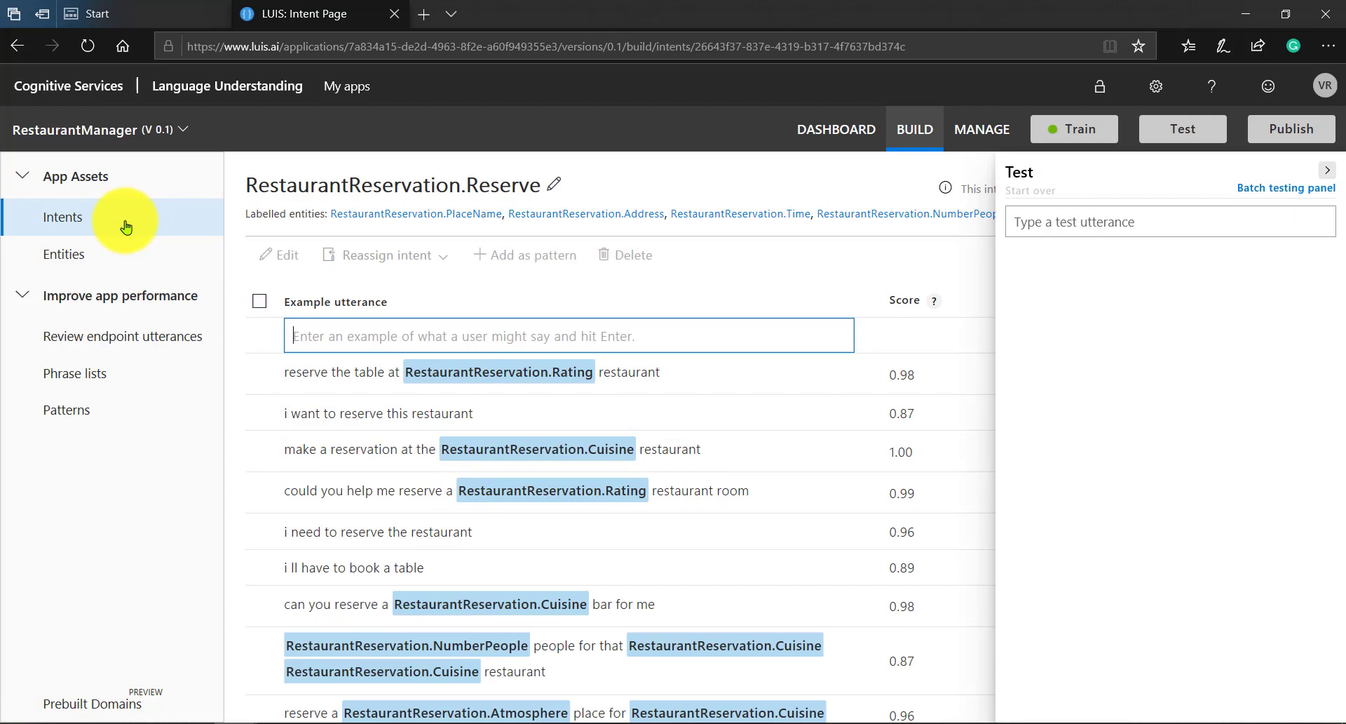
pyautogui.click(1042, 229)
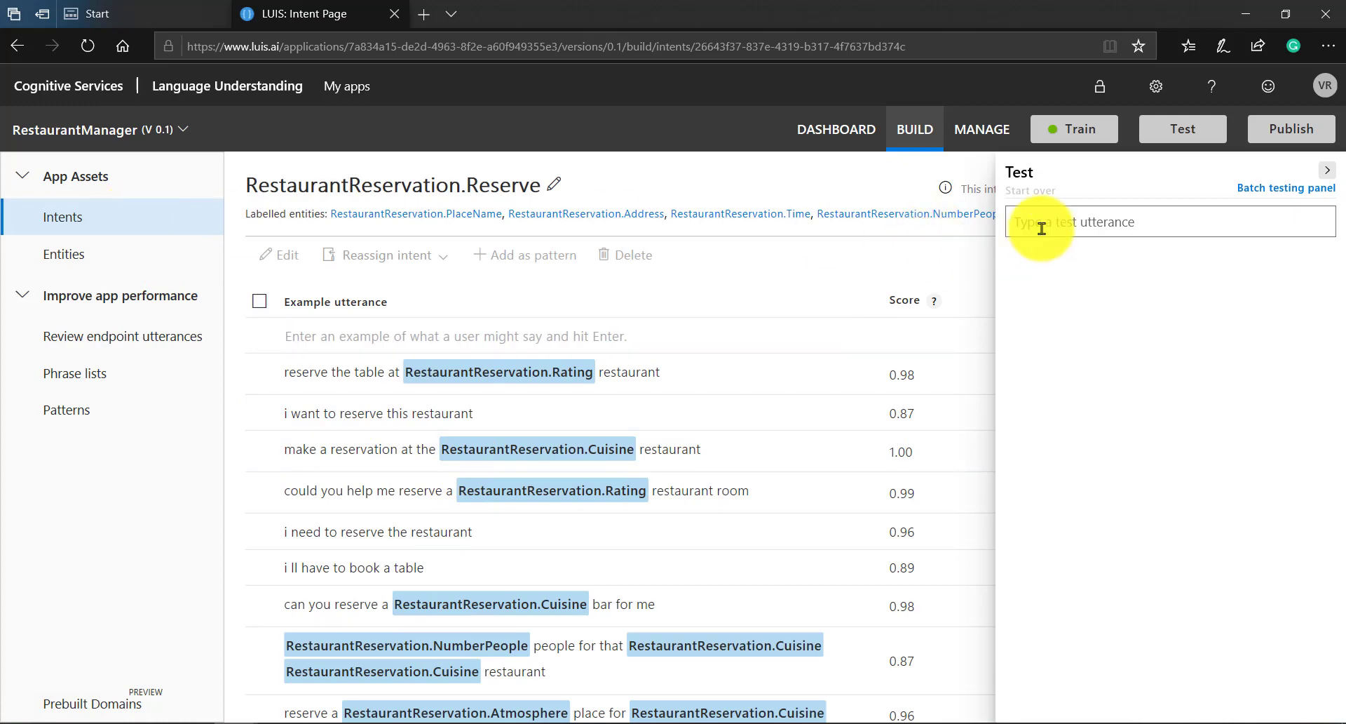
pyautogui.press('Escape')
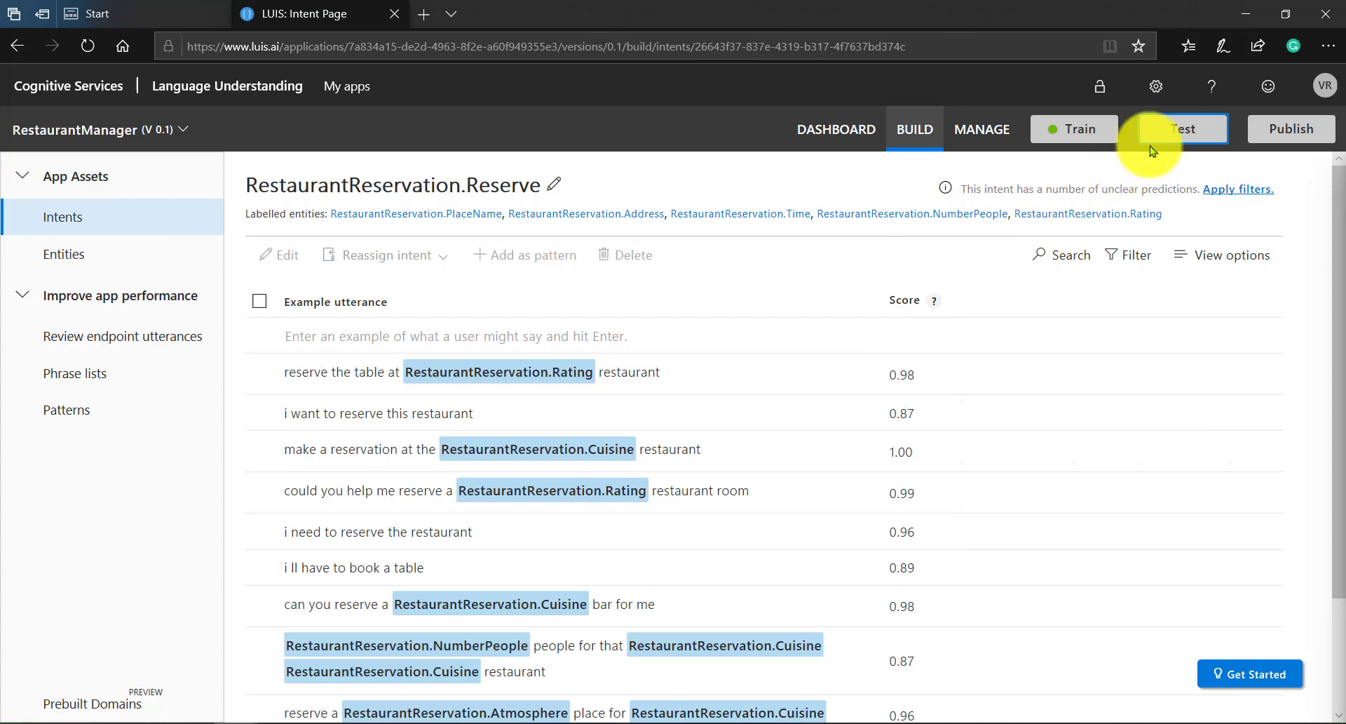
# Step: Test the RestaurantManager app with the utterance "I want book the table today at 5 pm"
pyautogui.click(1161, 136)
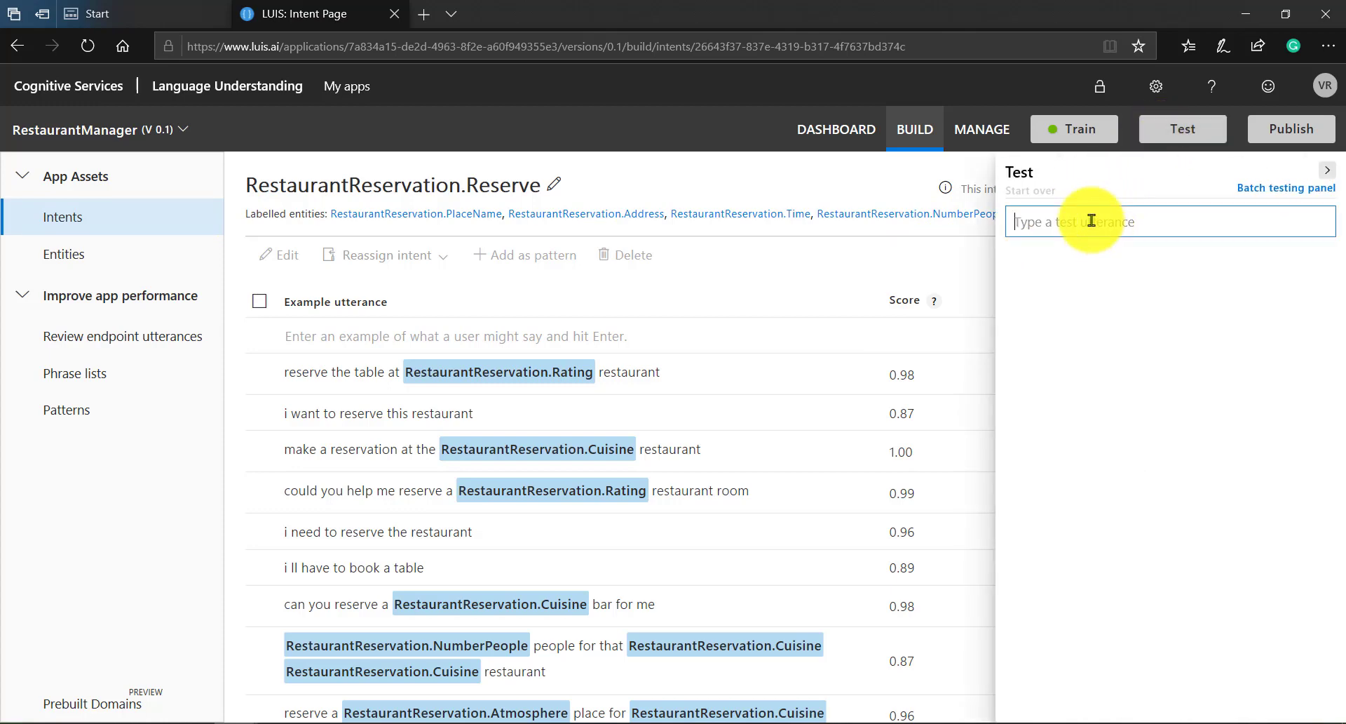
pyautogui.click(1091, 220)
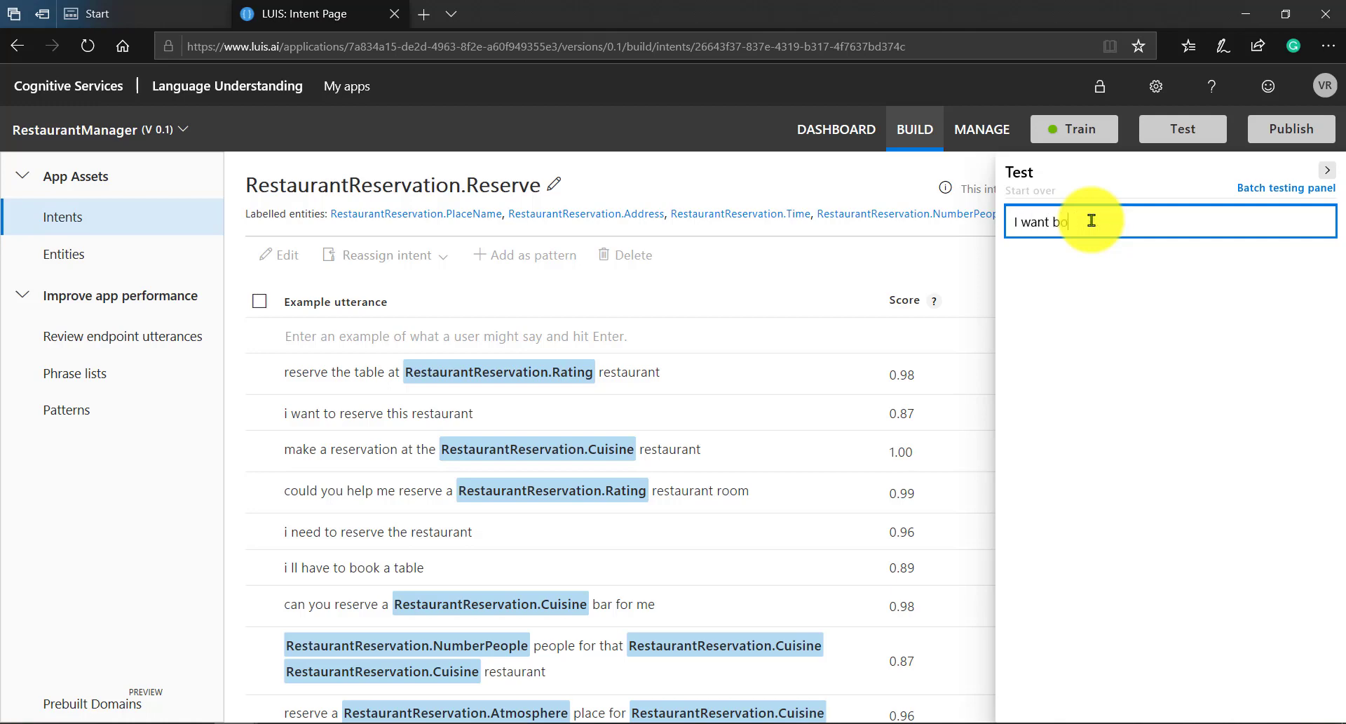
pyautogui.write('the tayle')
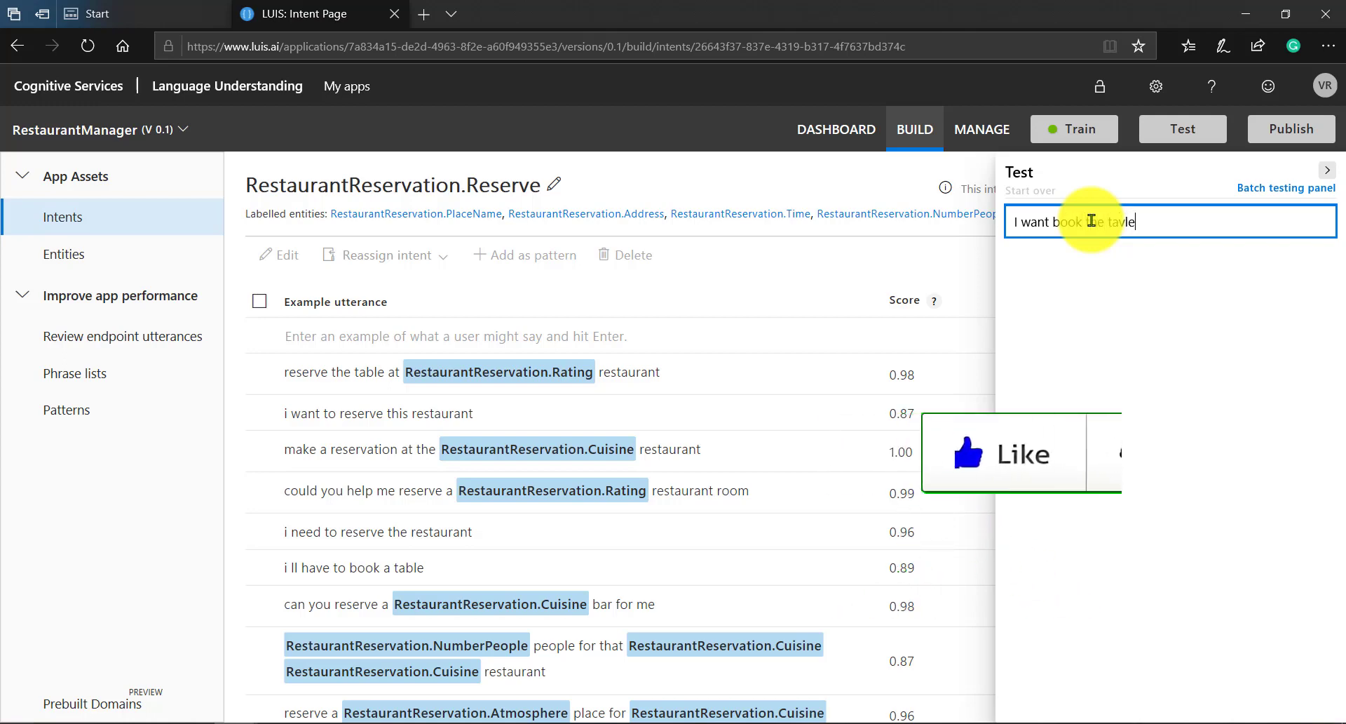
pyautogui.press('BackSpace')
pyautogui.write('b')
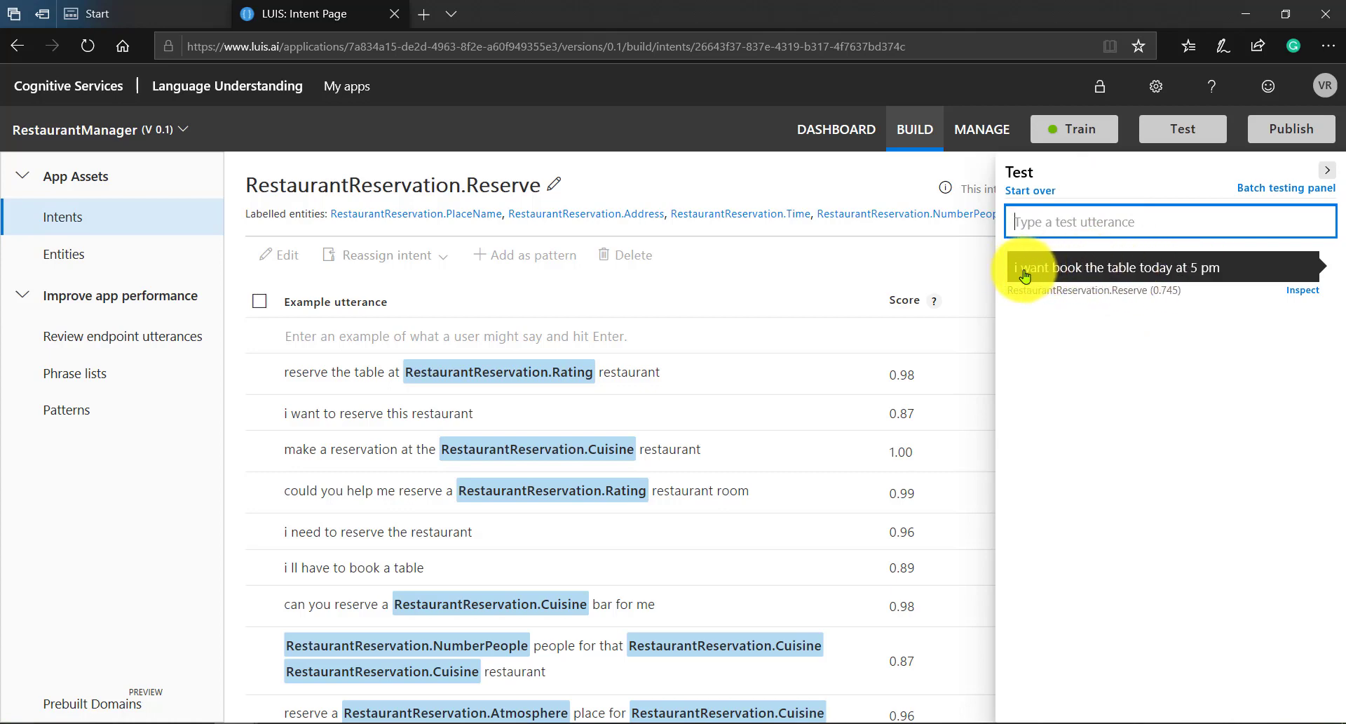
# Step: Inspect the top scoring intent and recognised entities for the tested utterance, and close the inspection details
pyautogui.click(1299, 293)
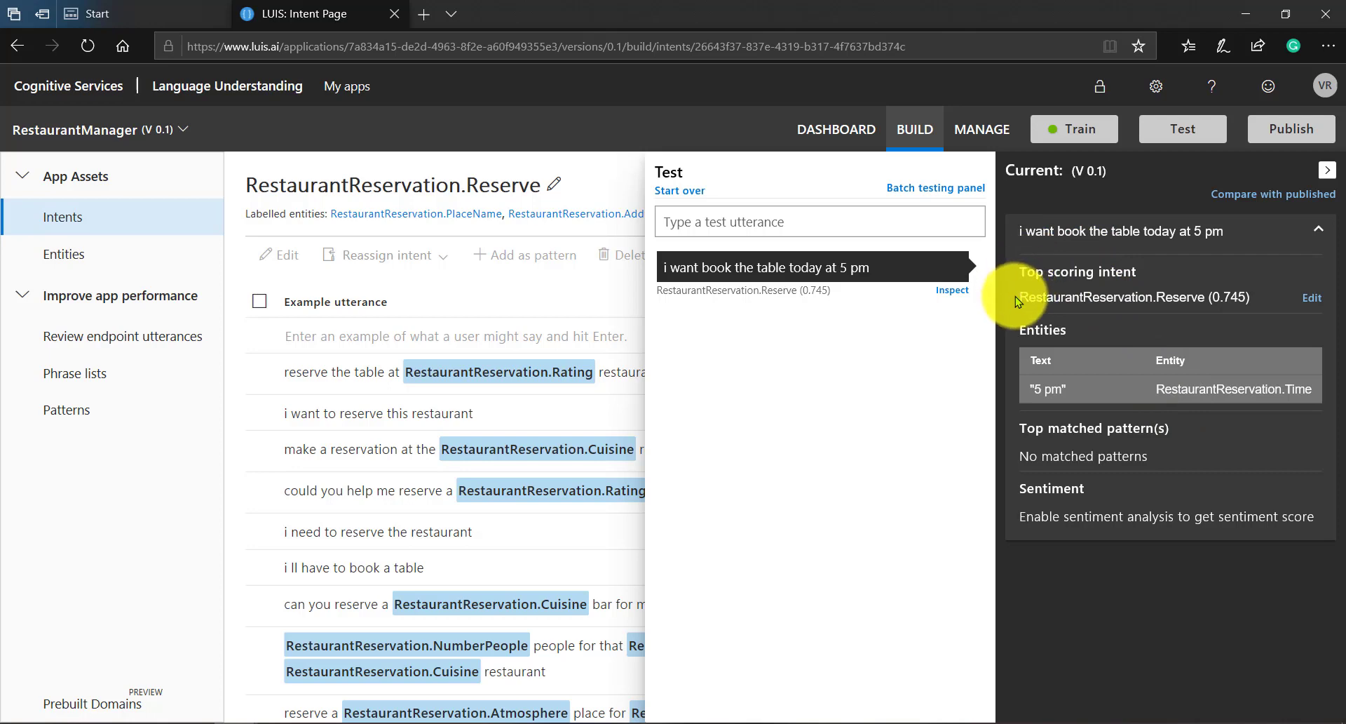
pyautogui.moveTo(1017, 302); pyautogui.dragTo(1203, 299)
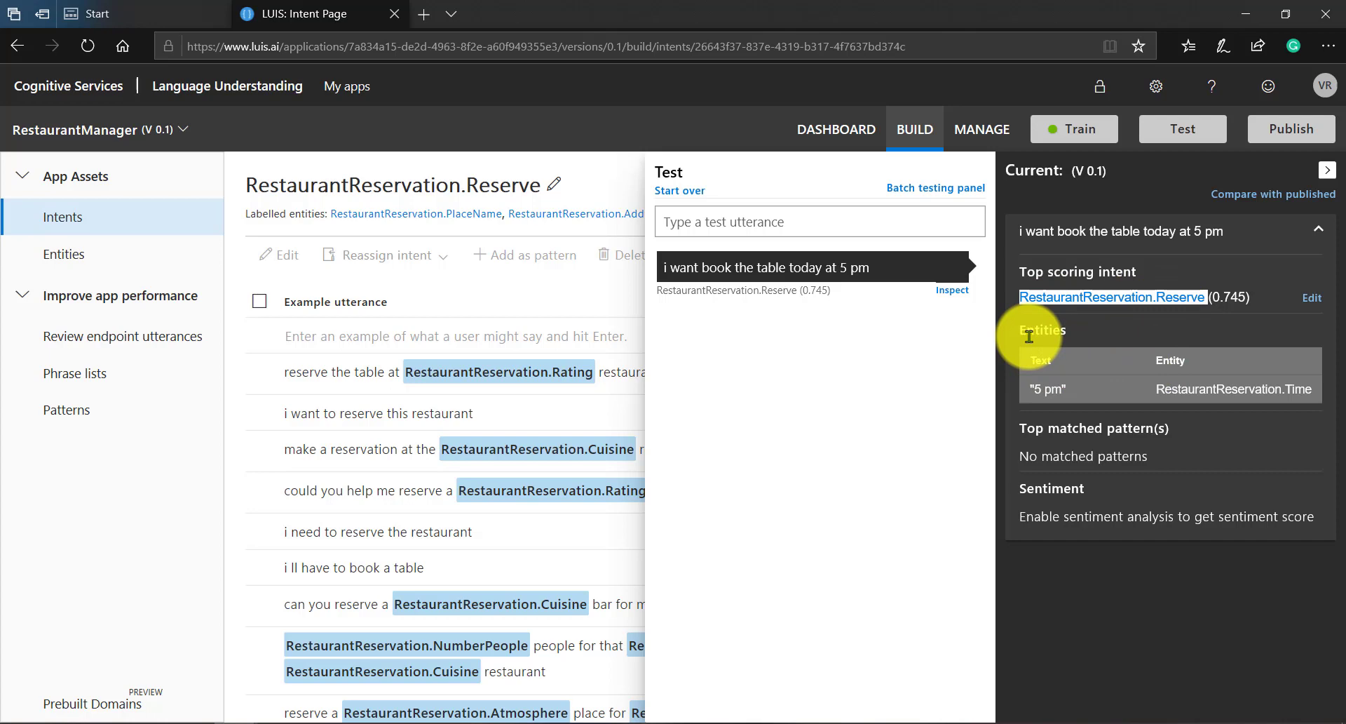
pyautogui.moveTo(1064, 391); pyautogui.dragTo(1035, 390)
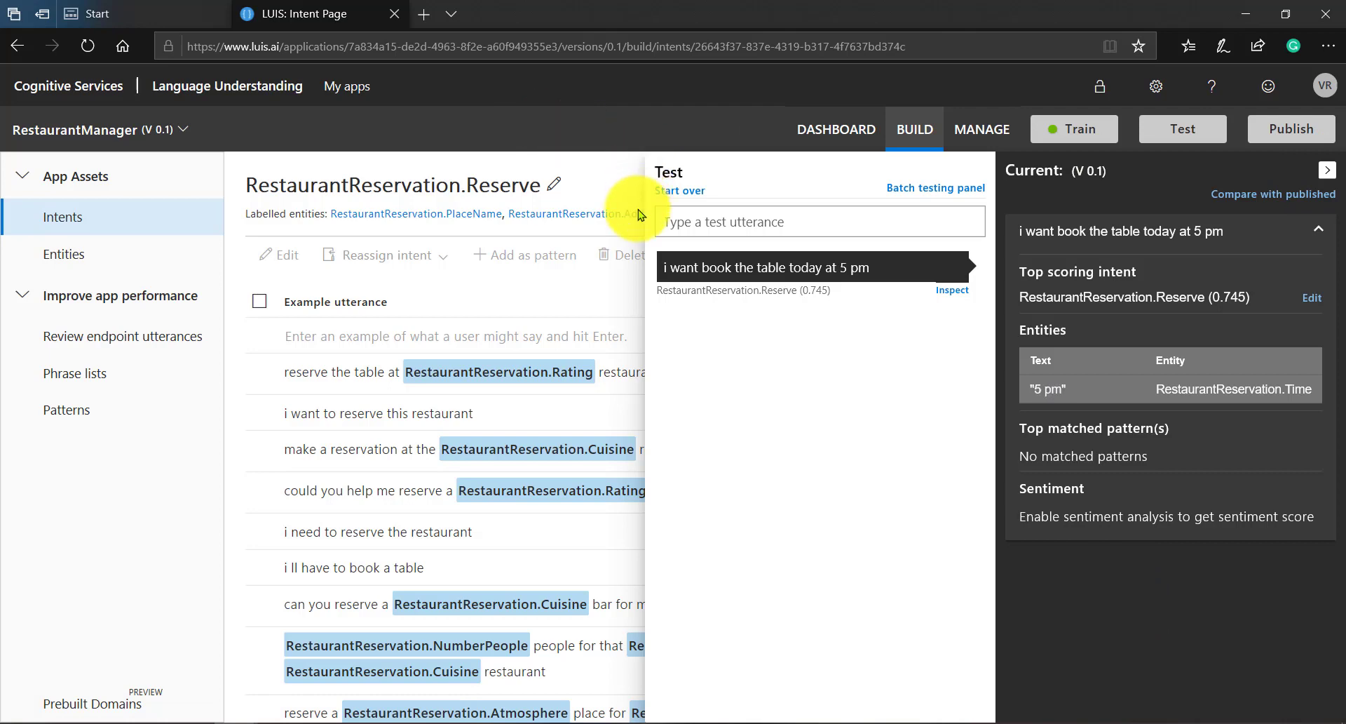
pyautogui.click(1028, 420)
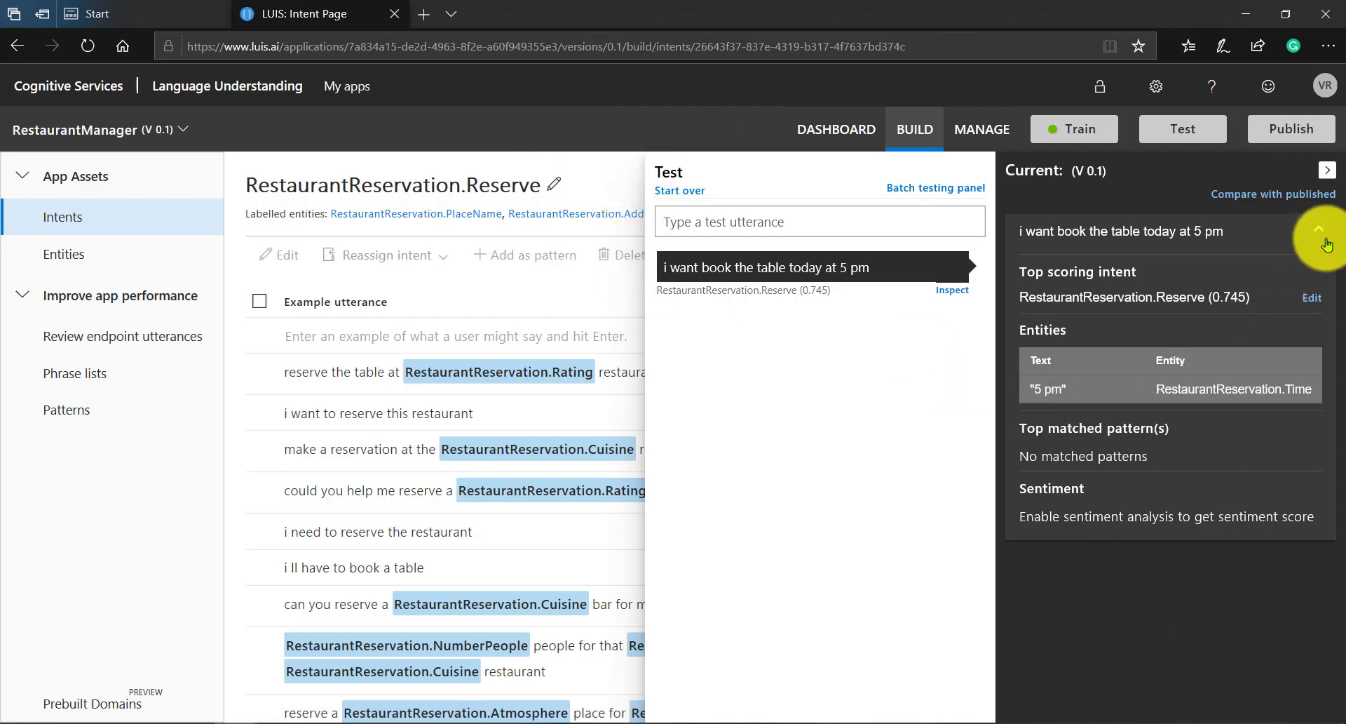
pyautogui.click(1325, 171)
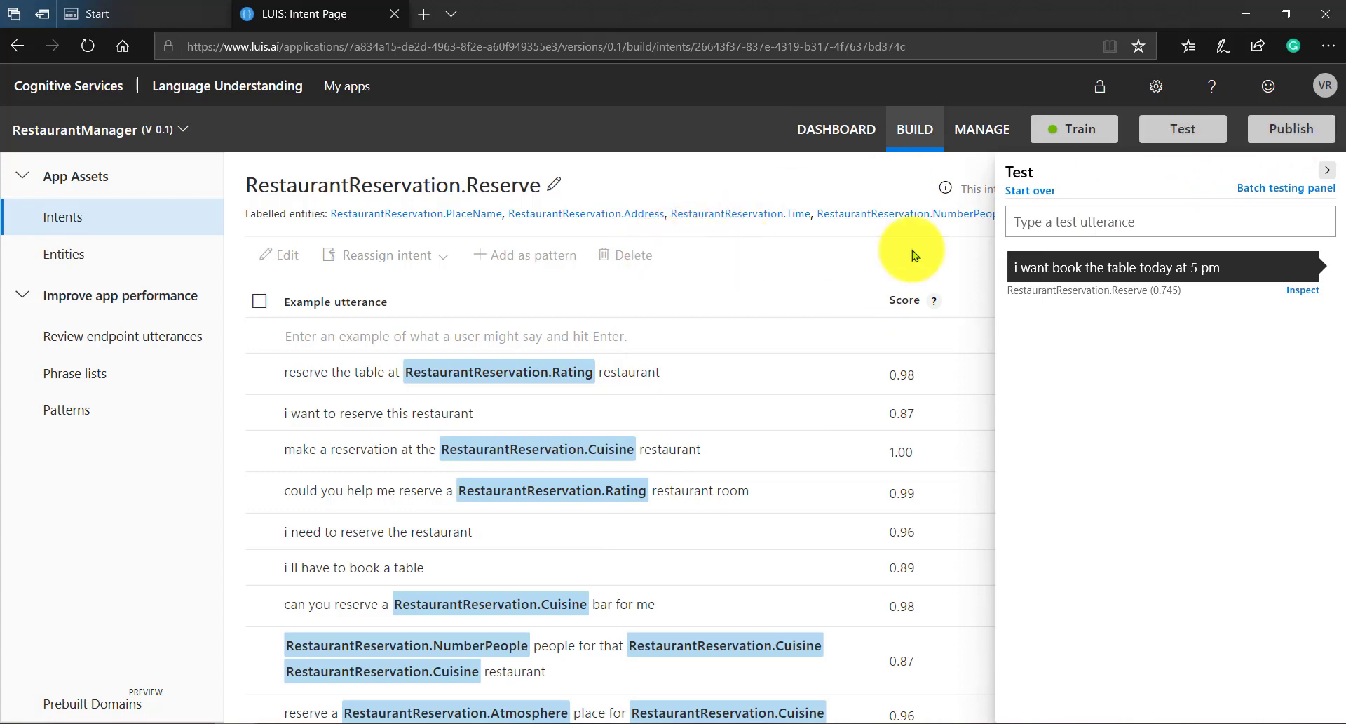
# Step: Review the publishing settings for the Staging and Production slots, and close them without publishing
pyautogui.click(1297, 145)
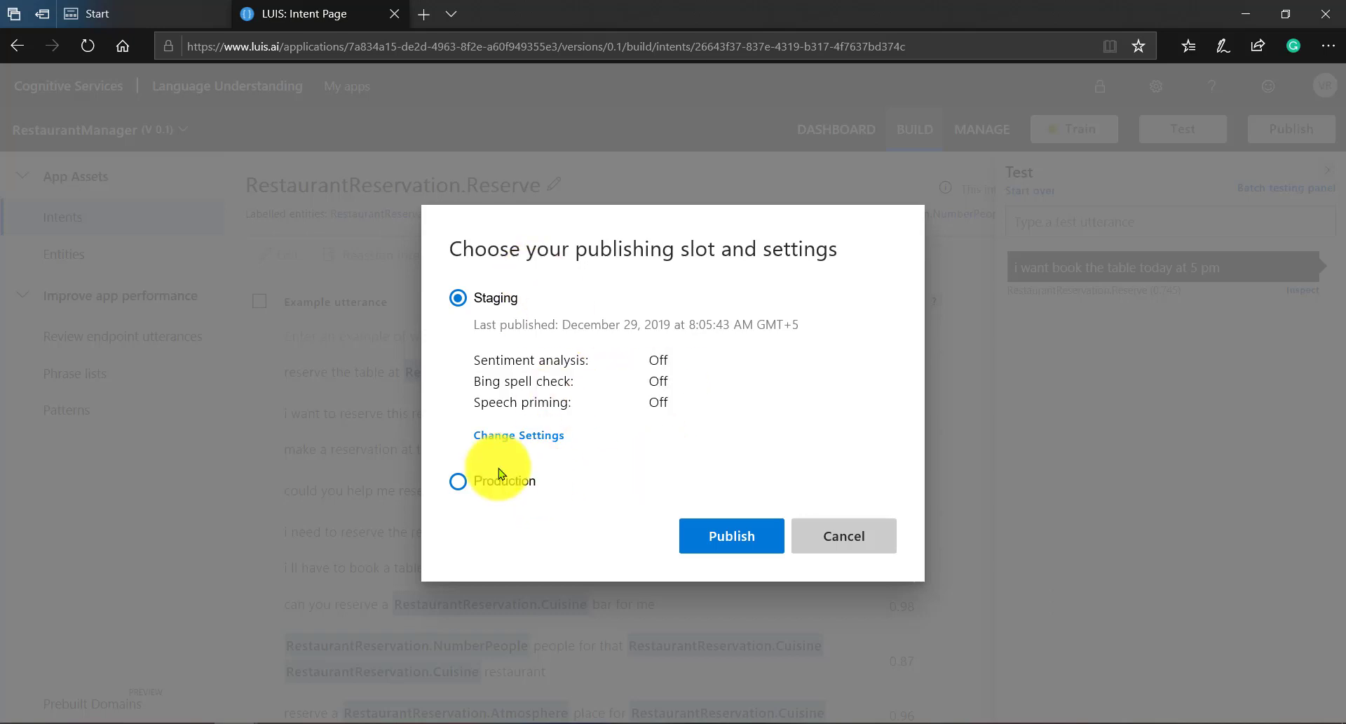
pyautogui.click(459, 489)
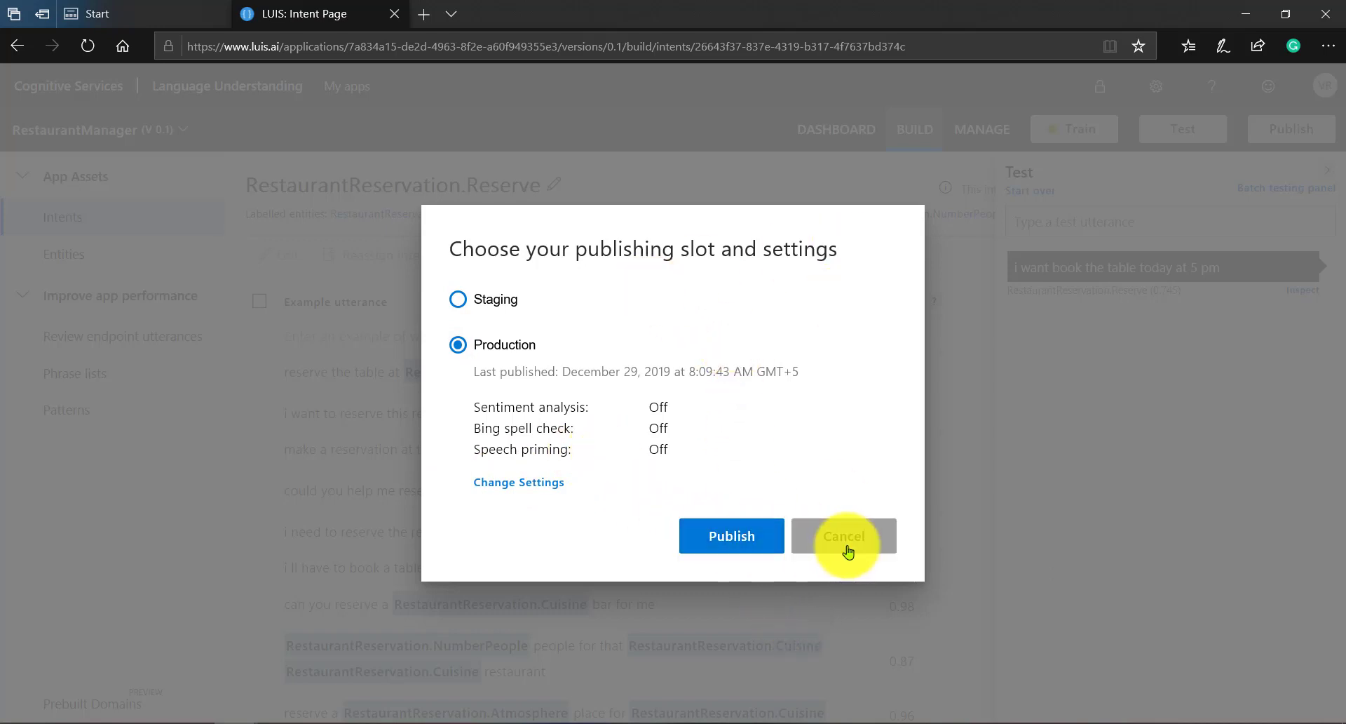
pyautogui.click(870, 539)
# Step: Export version 0.1 of the RestaurantManager app as JSON from its version management, and save the exported file
pyautogui.click(988, 133)
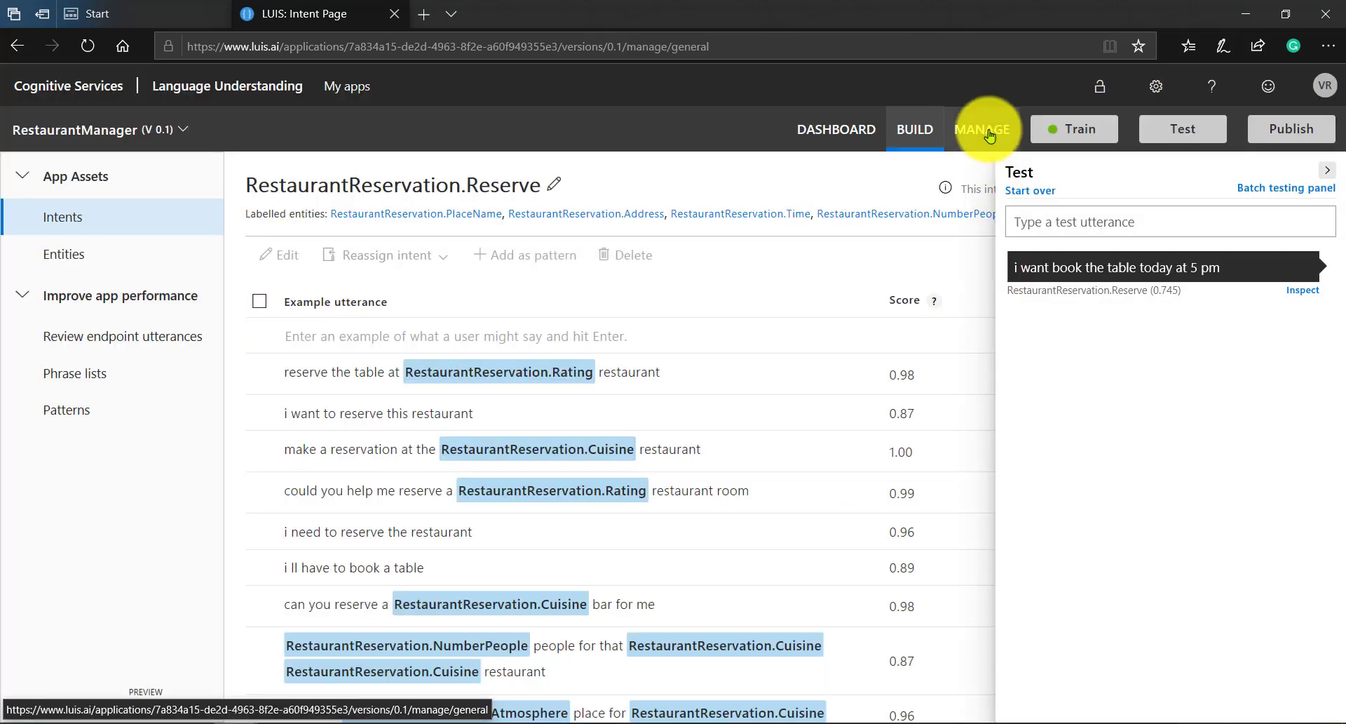
pyautogui.click(1328, 170)
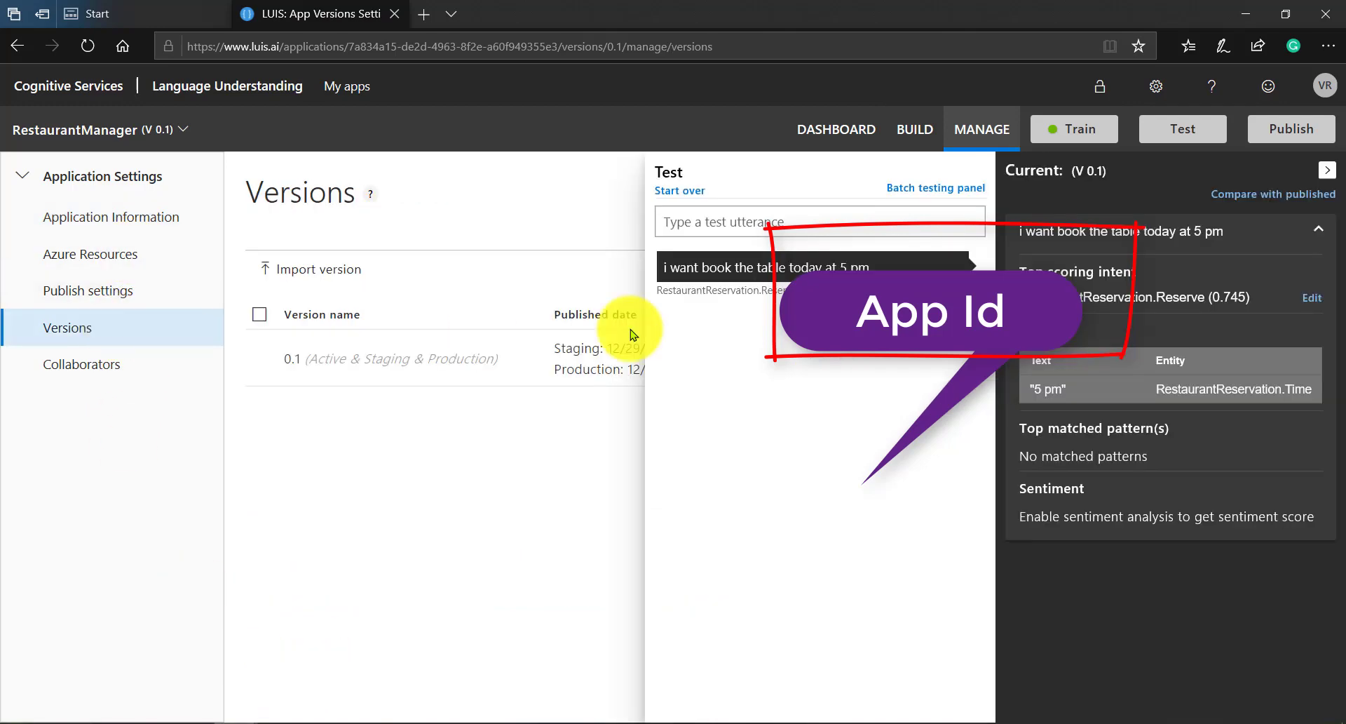
pyautogui.click(1327, 170)
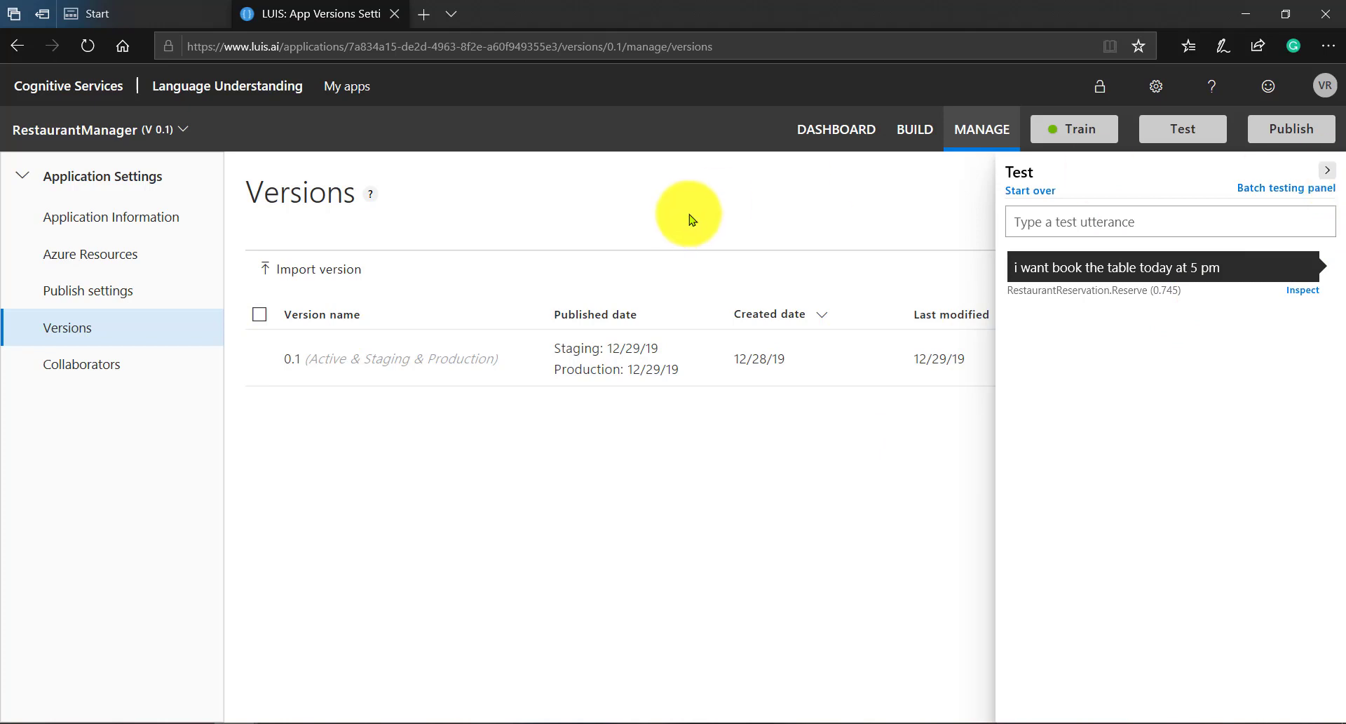
pyautogui.click(260, 313)
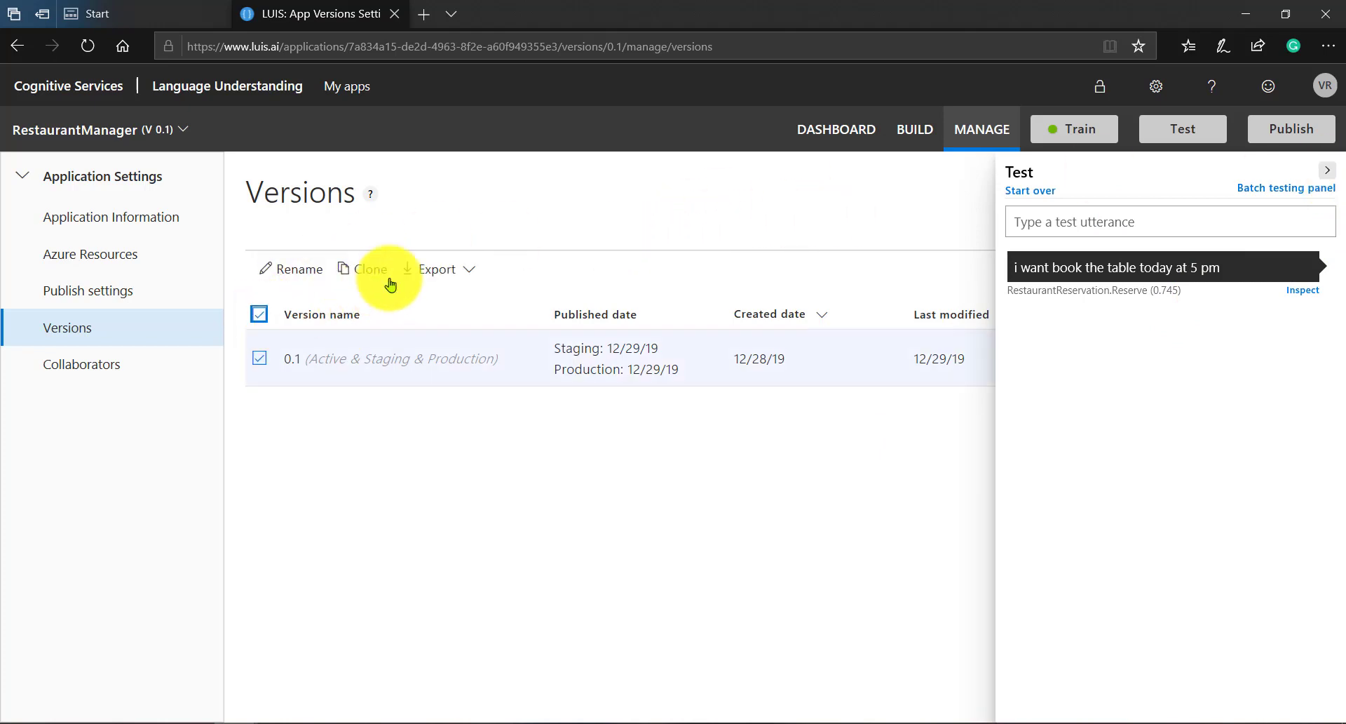
pyautogui.click(473, 277)
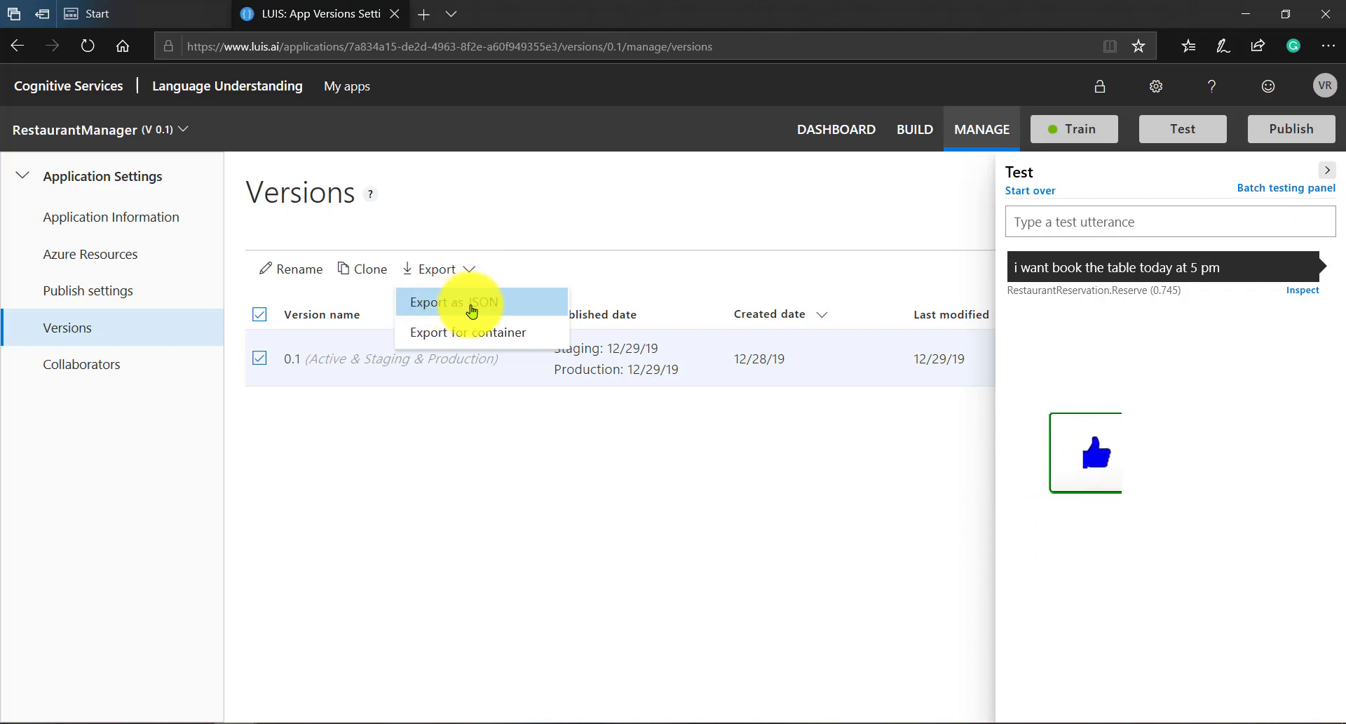
pyautogui.click(477, 308)
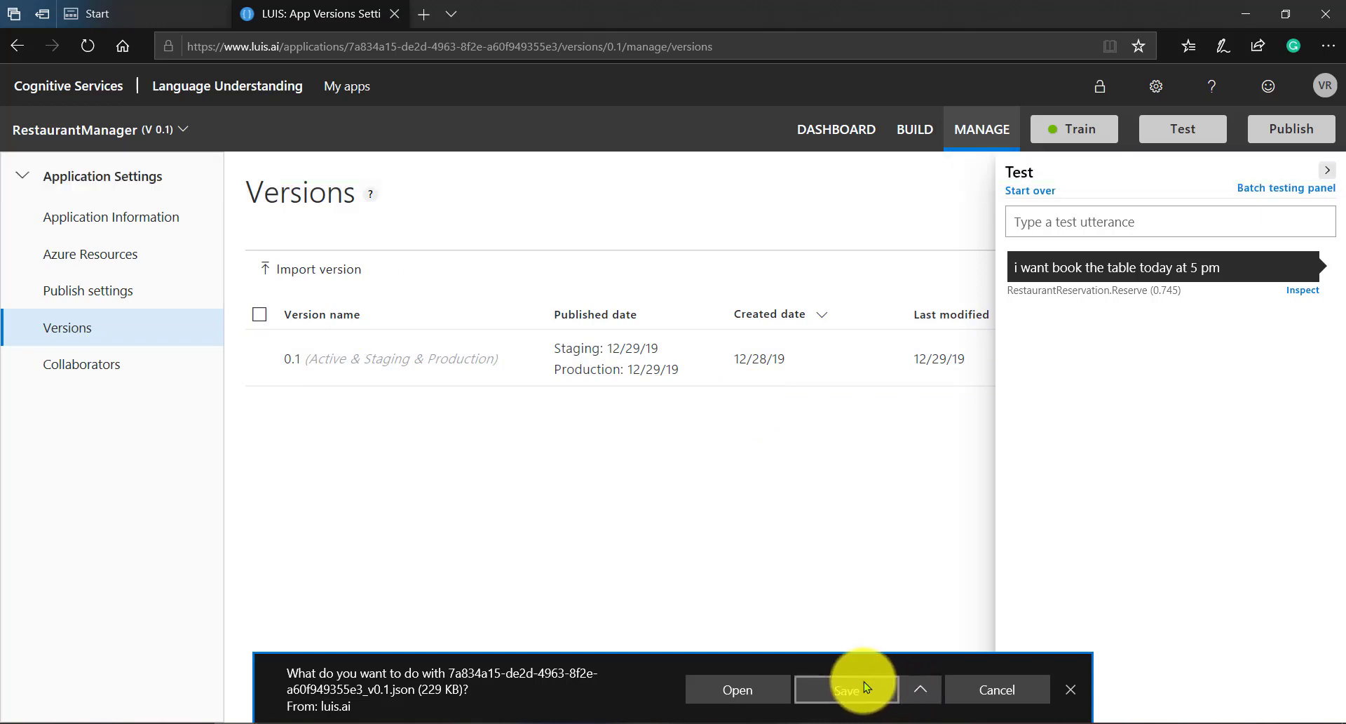
pyautogui.click(847, 688)
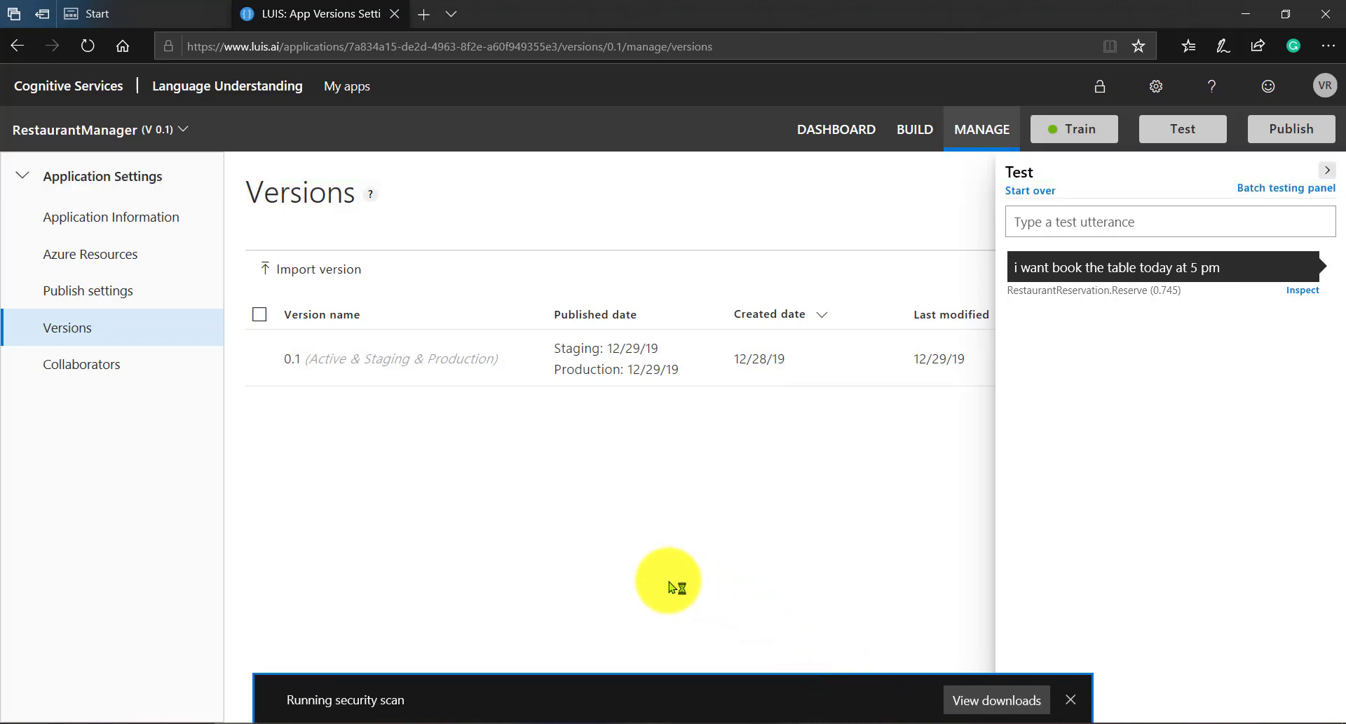